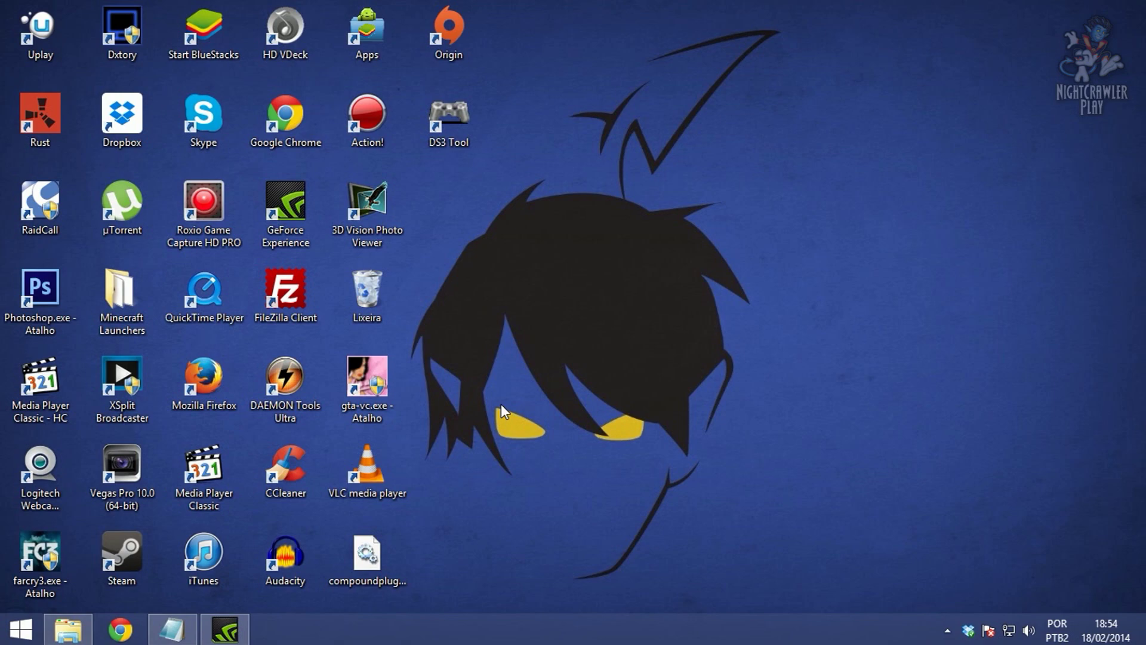
# - Open the minecraft.1.6.4-pedido07.rar archive from the minecraft.1.6.4-pedido07 folder in WinRAR
pyautogui.click(68, 629)
pyautogui.click(261, 227)
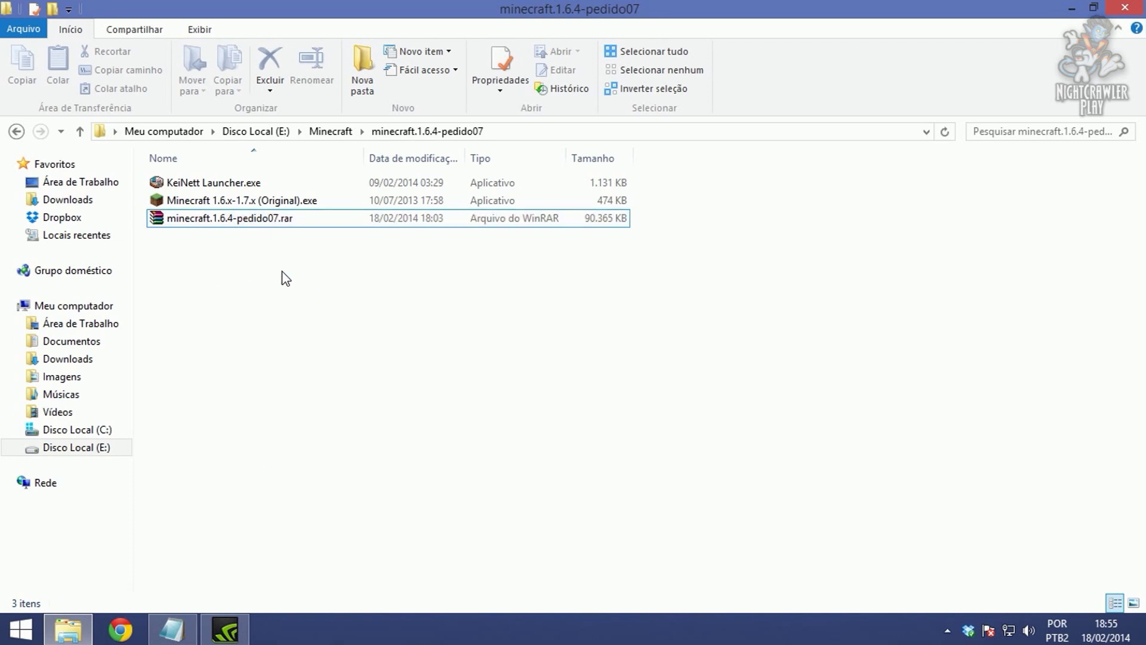
pyautogui.click(250, 222)
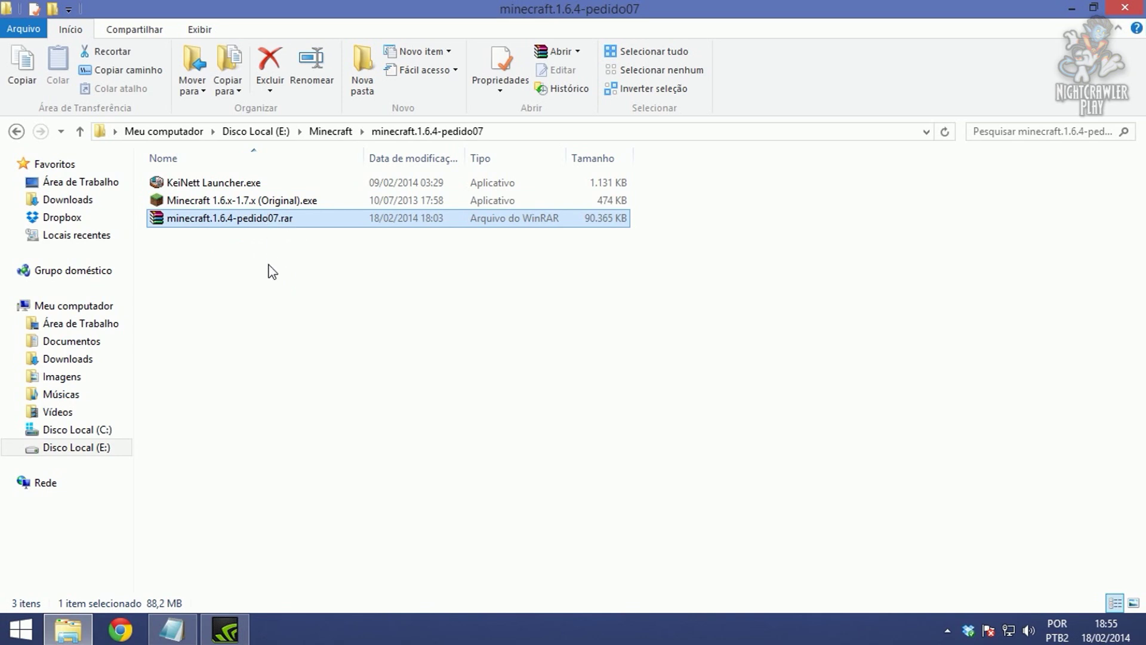
pyautogui.click(270, 246)
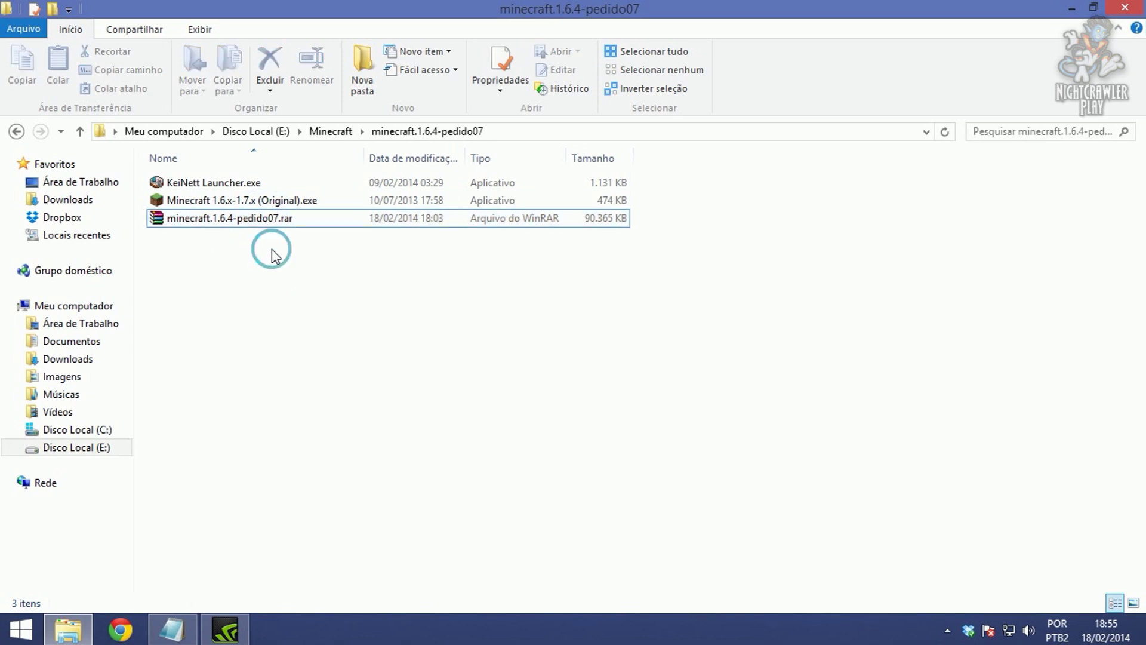
pyautogui.doubleClick(298, 221)
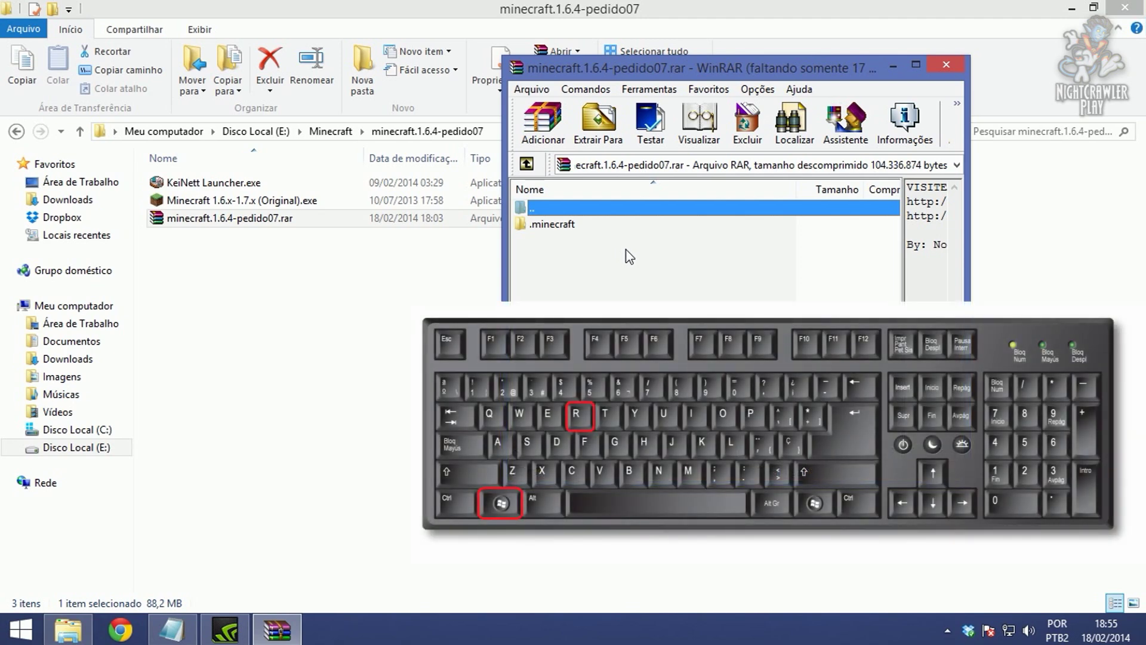
# - Open the Roaming folder by running %appdata% and move its window clear of the file list
pyautogui.press('super+r')
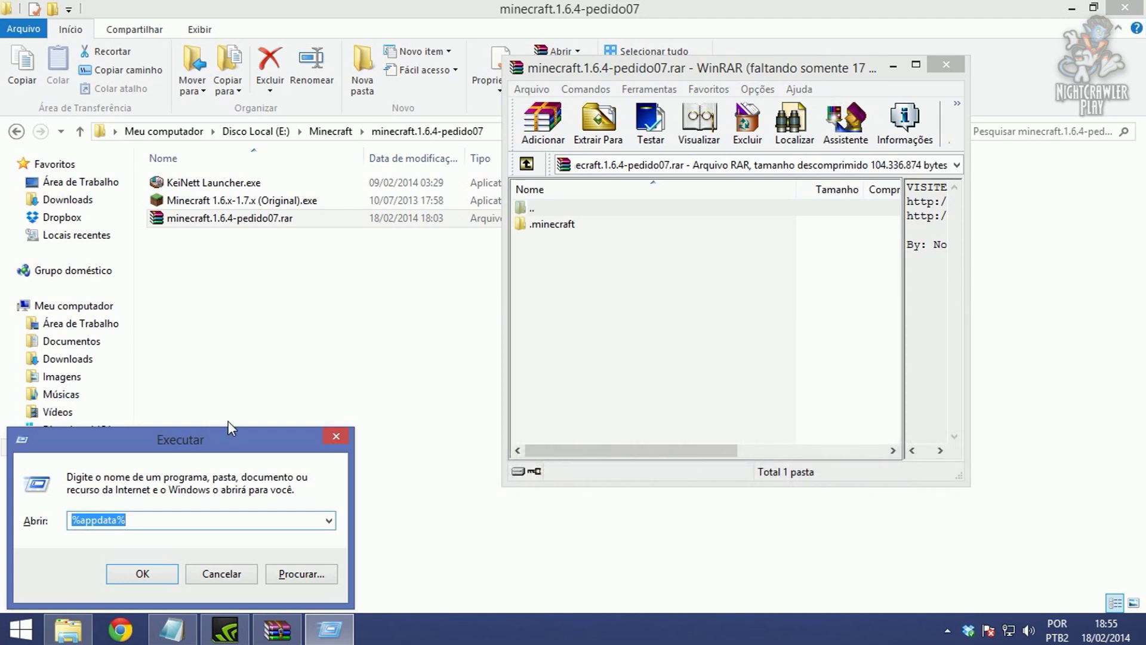
pyautogui.moveTo(150, 519); pyautogui.dragTo(66, 517)
pyautogui.click(144, 573)
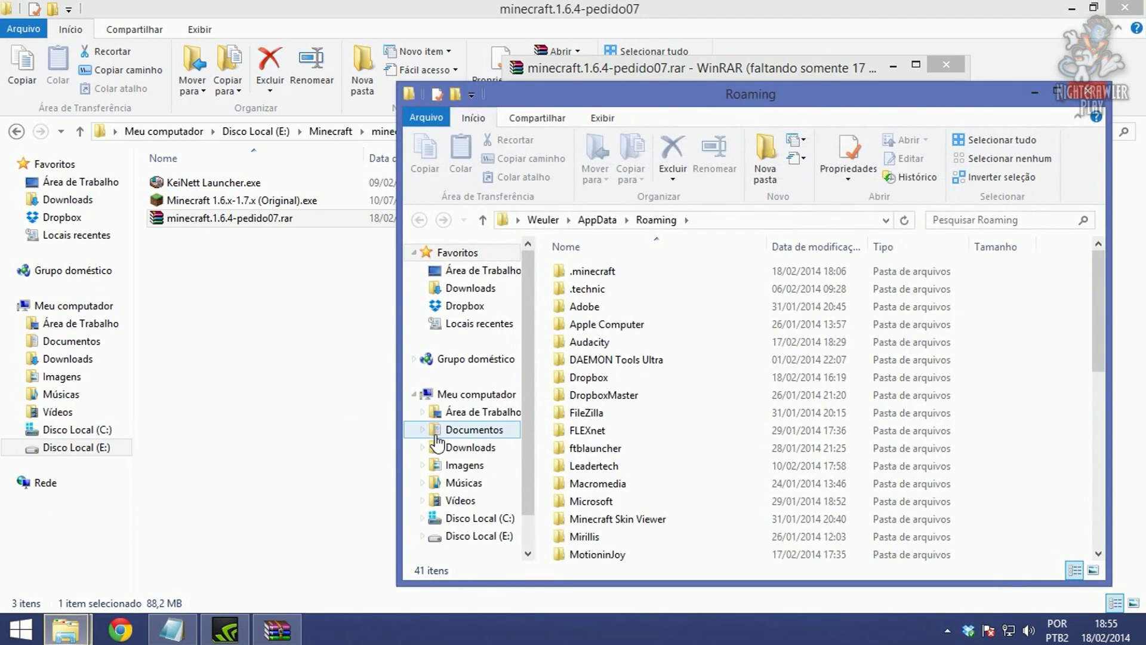
pyautogui.moveTo(556, 101); pyautogui.dragTo(666, 86)
# - Delete the existing .minecraft folder from the Roaming folder
pyautogui.click(704, 256)
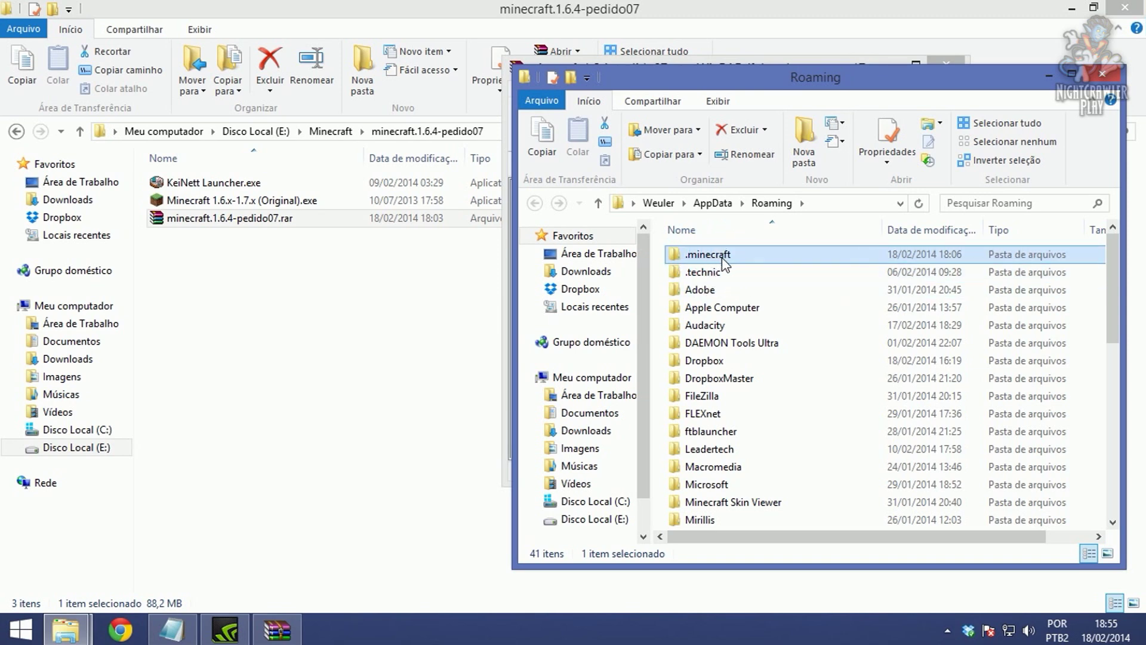
pyautogui.moveTo(729, 262)
pyautogui.rightClick(724, 260)
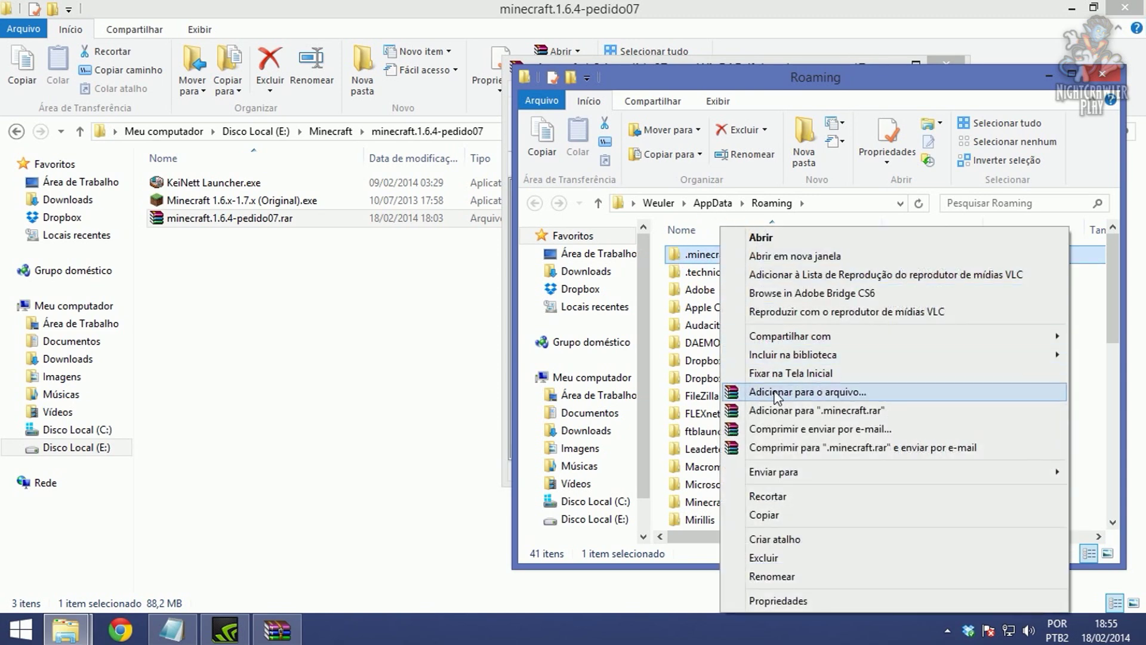
pyautogui.click(697, 285)
pyautogui.click(701, 255)
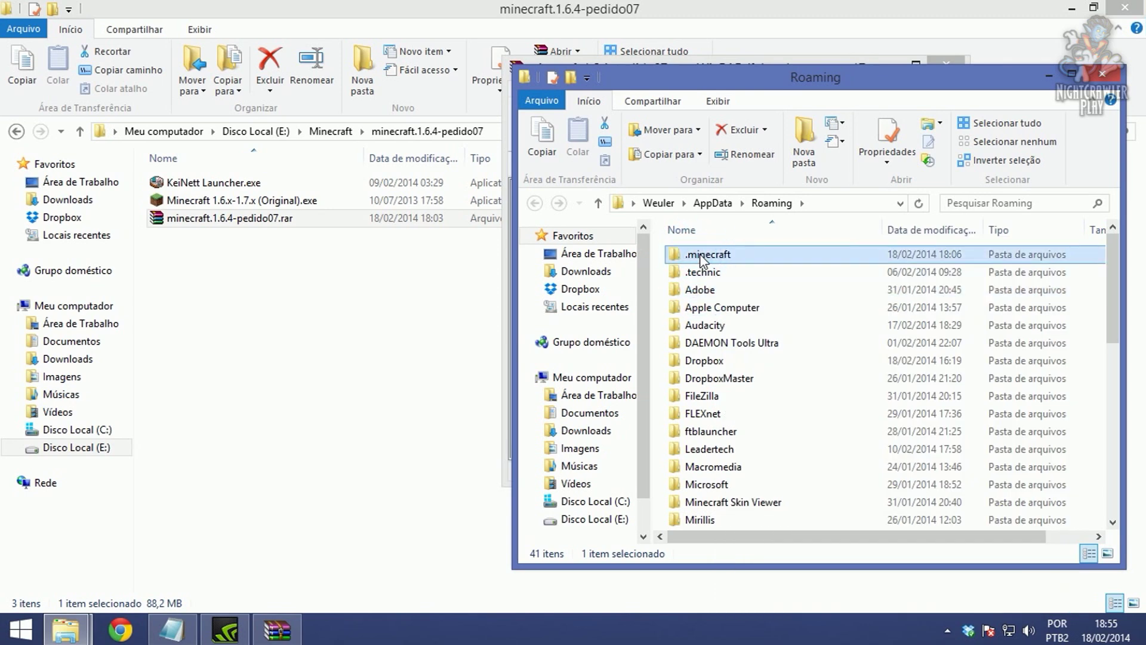
pyautogui.press('Delete')
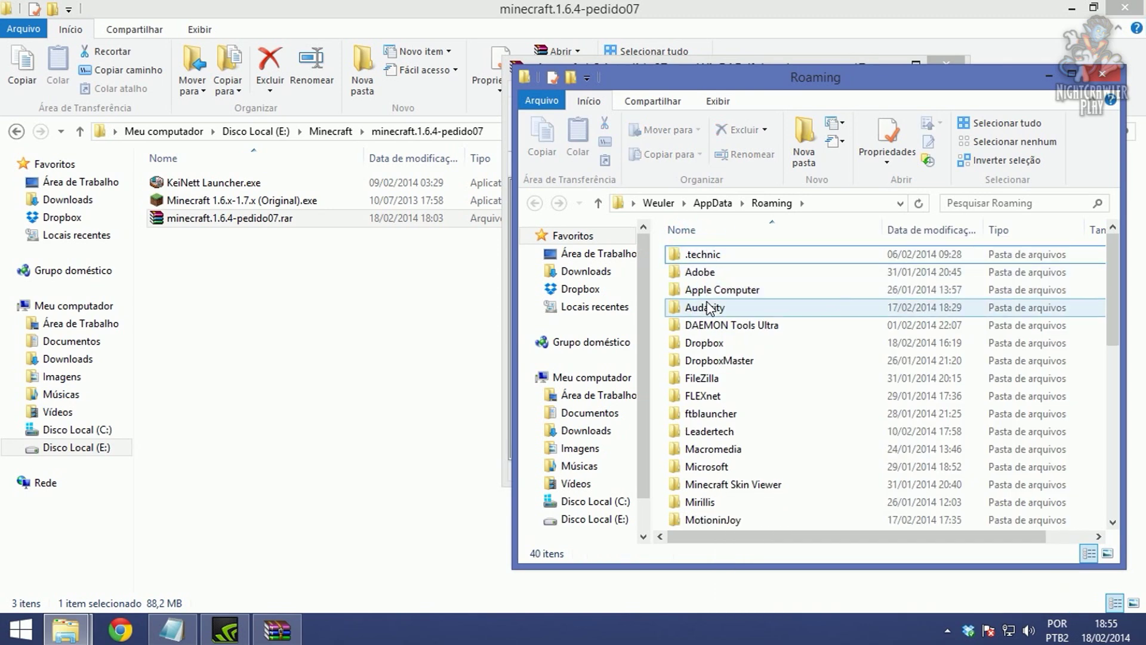
# - Delete the .minecraft.1.6.4+Statues.rar archive from the Roaming folder
pyautogui.scroll(-6, 708, 308)
pyautogui.scroll(4, 712, 310)
pyautogui.scroll(2, 713, 311)
pyautogui.scroll(-8, 713, 312)
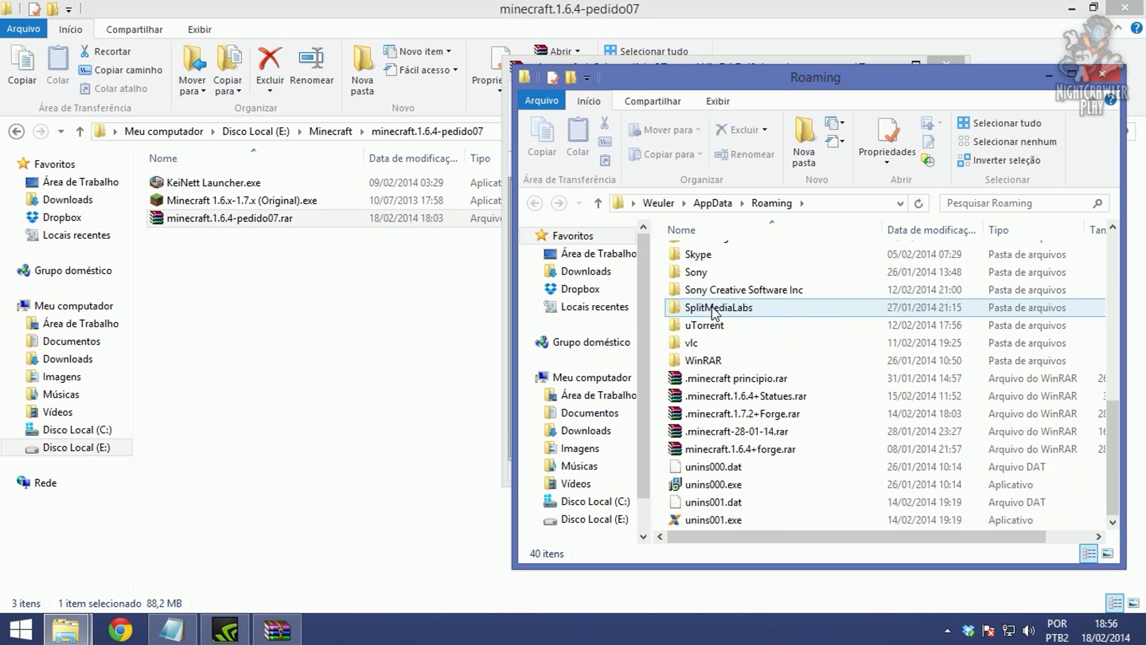
pyautogui.click(739, 378)
pyautogui.click(738, 432)
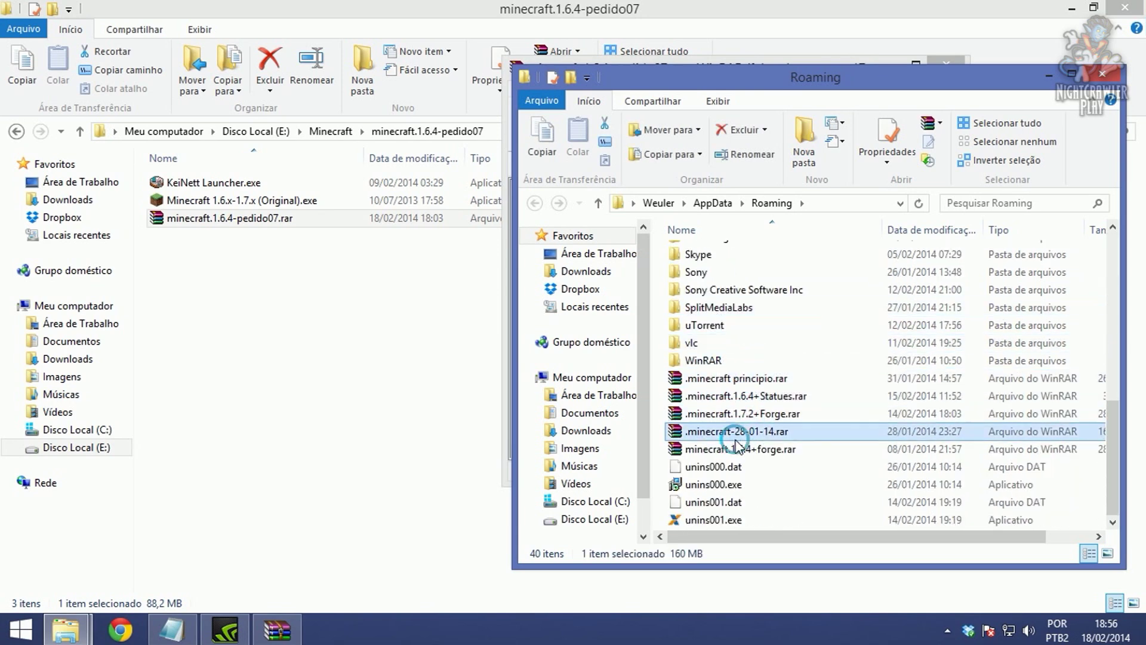
pyautogui.click(740, 452)
pyautogui.click(739, 379)
pyautogui.click(738, 396)
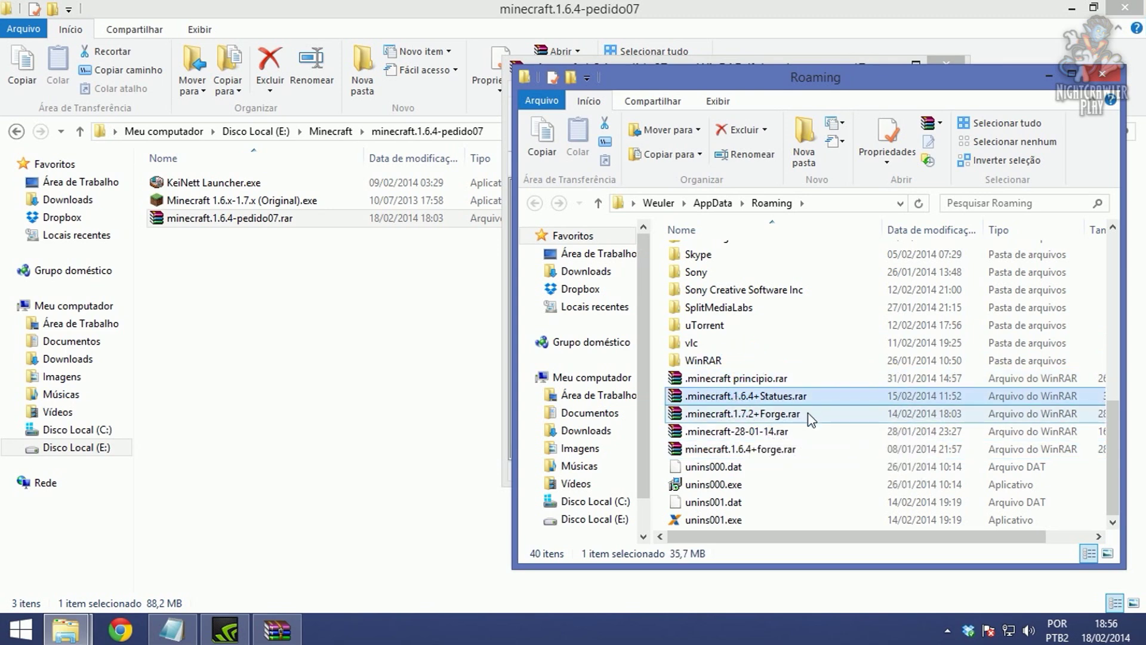
pyautogui.press('Delete')
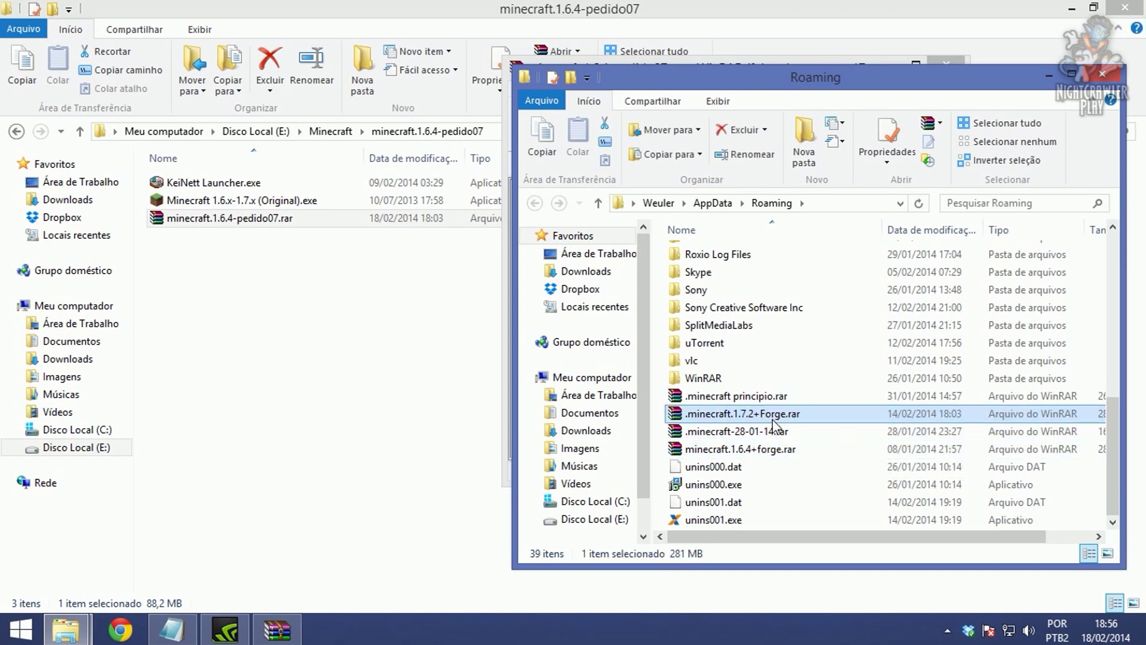
pyautogui.rightClick(764, 418)
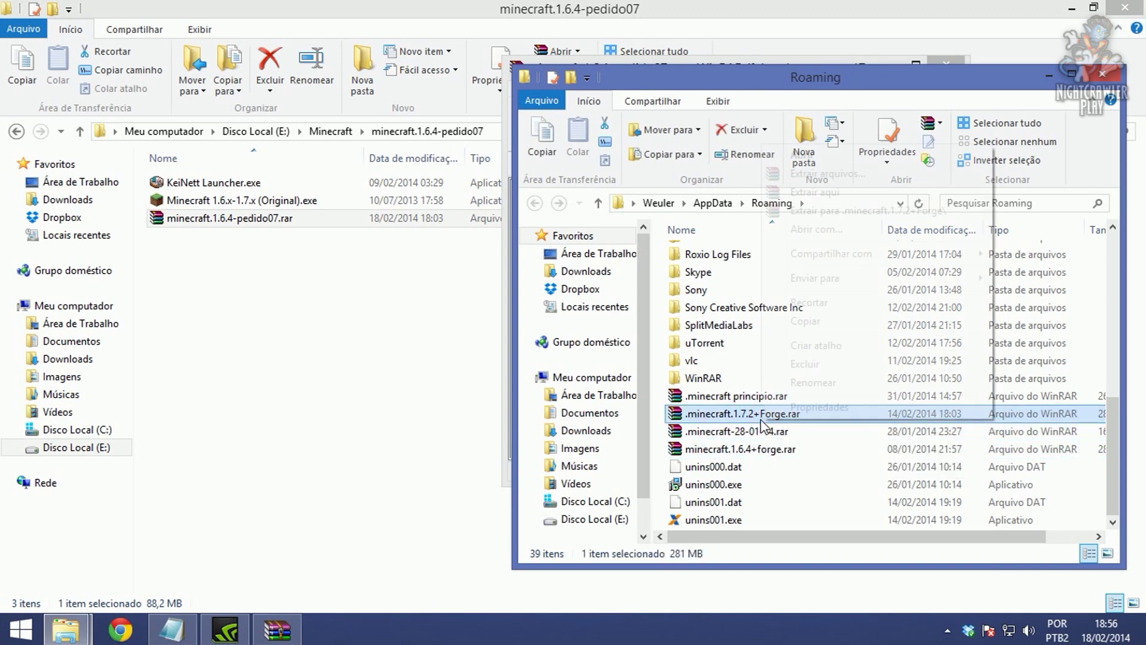
pyautogui.click(815, 190)
pyautogui.scroll(7, 701, 335)
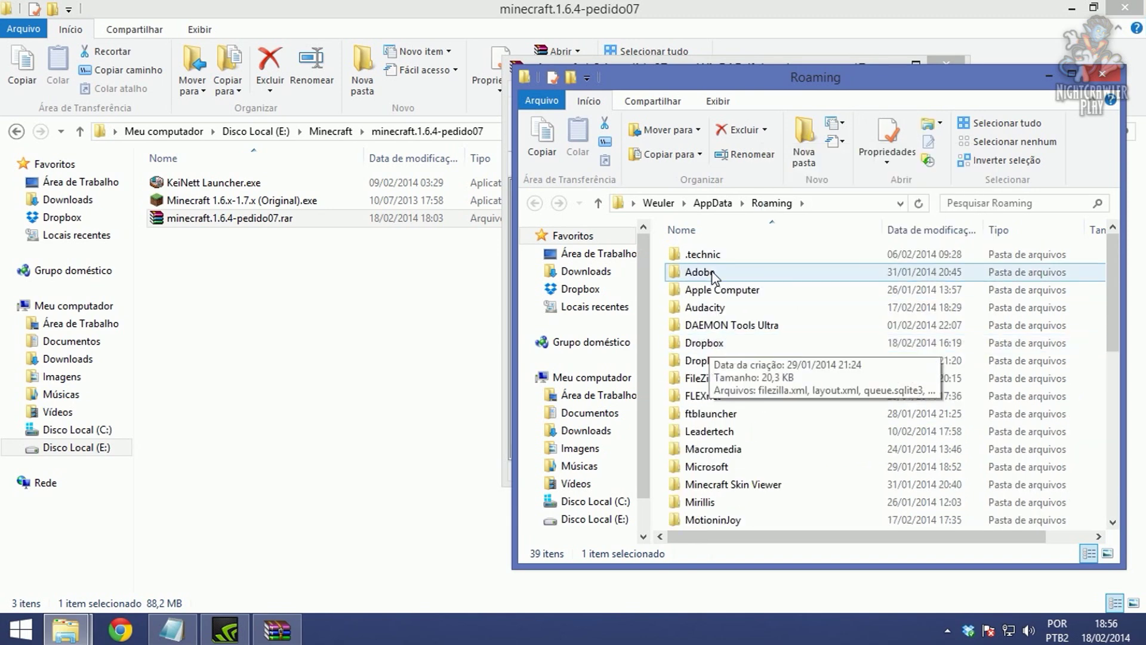
pyautogui.click(686, 255)
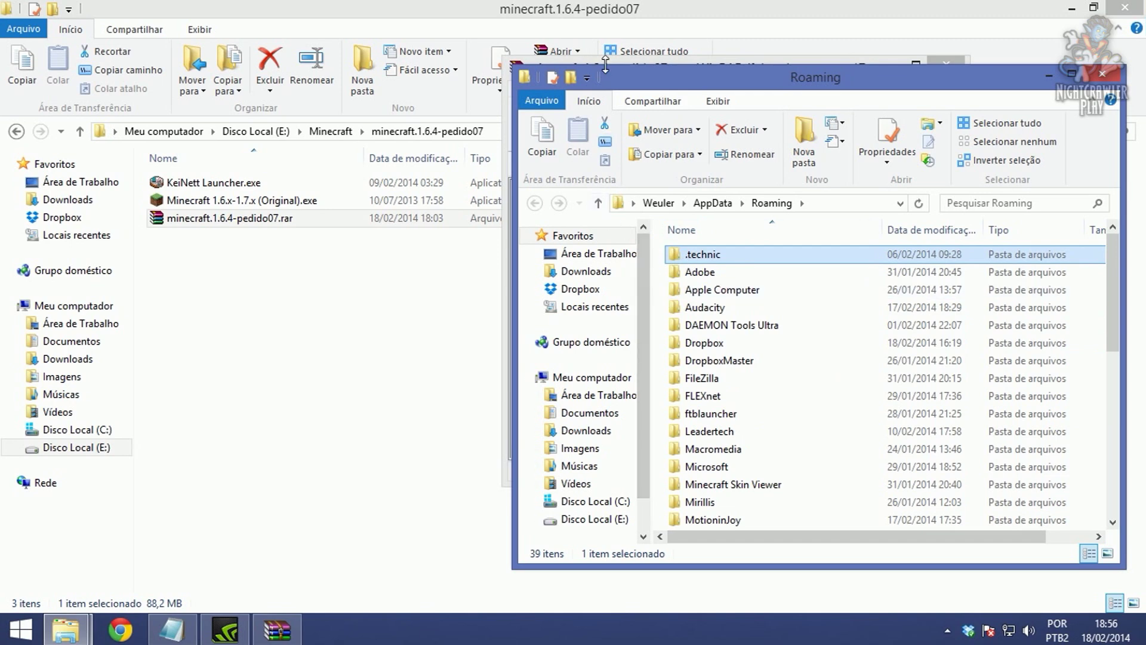
# - Extract the .minecraft folder from the WinRAR archive into the Roaming folder and close both windows
pyautogui.click(654, 62)
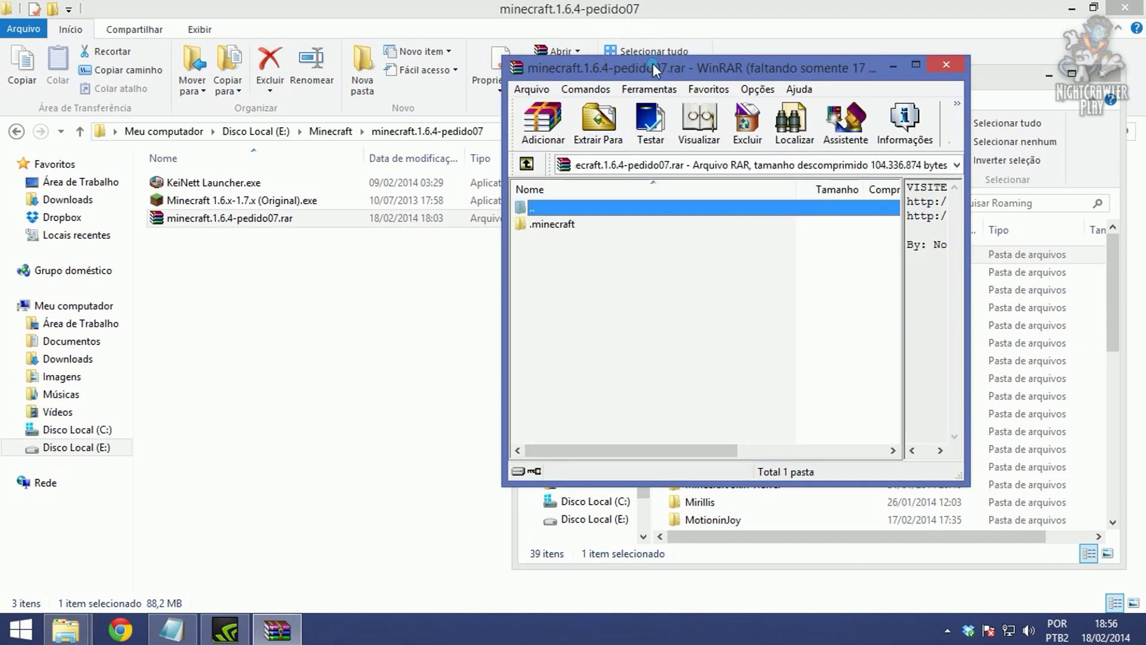
pyautogui.moveTo(653, 63); pyautogui.dragTo(253, 58)
pyautogui.moveTo(150, 222); pyautogui.dragTo(660, 281)
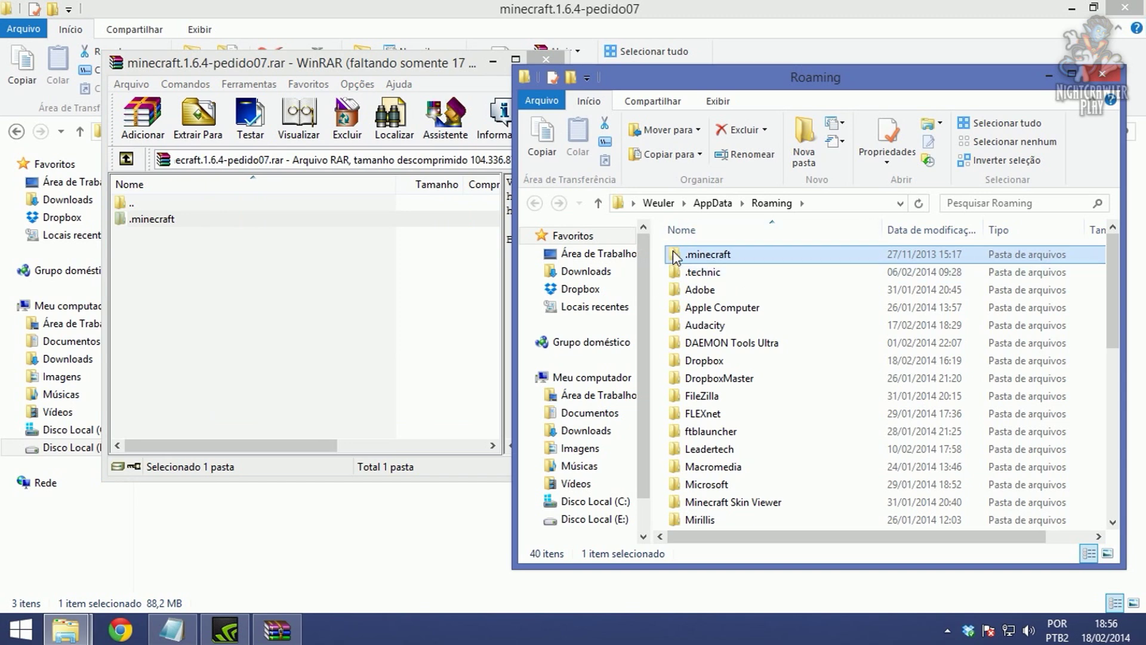
pyautogui.click(452, 67)
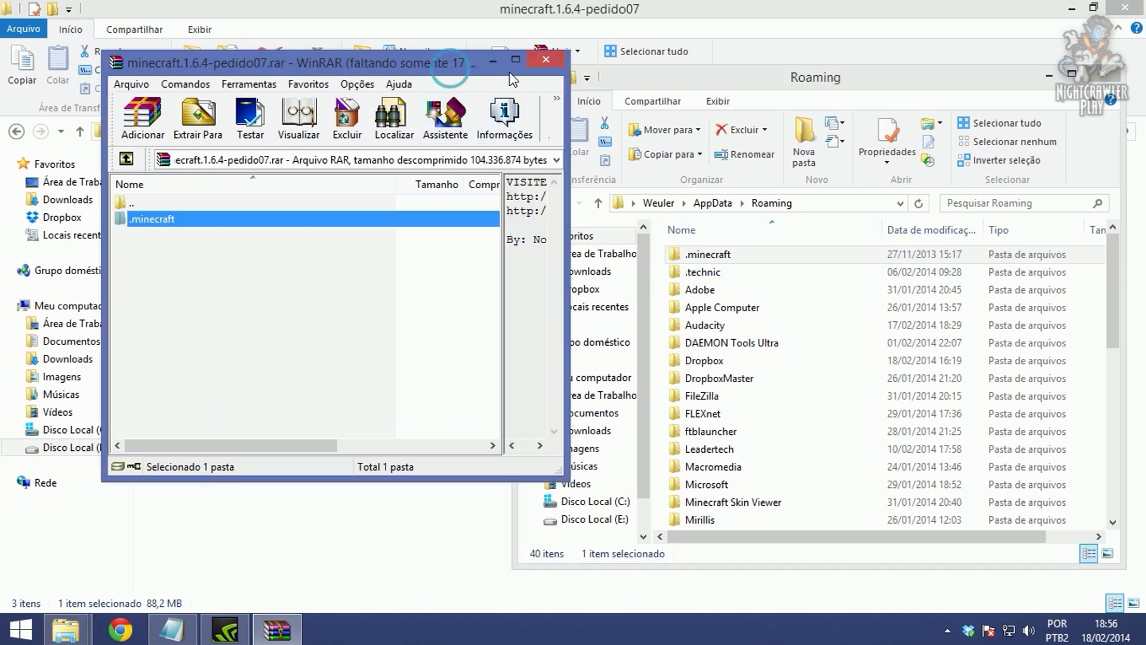
pyautogui.click(539, 61)
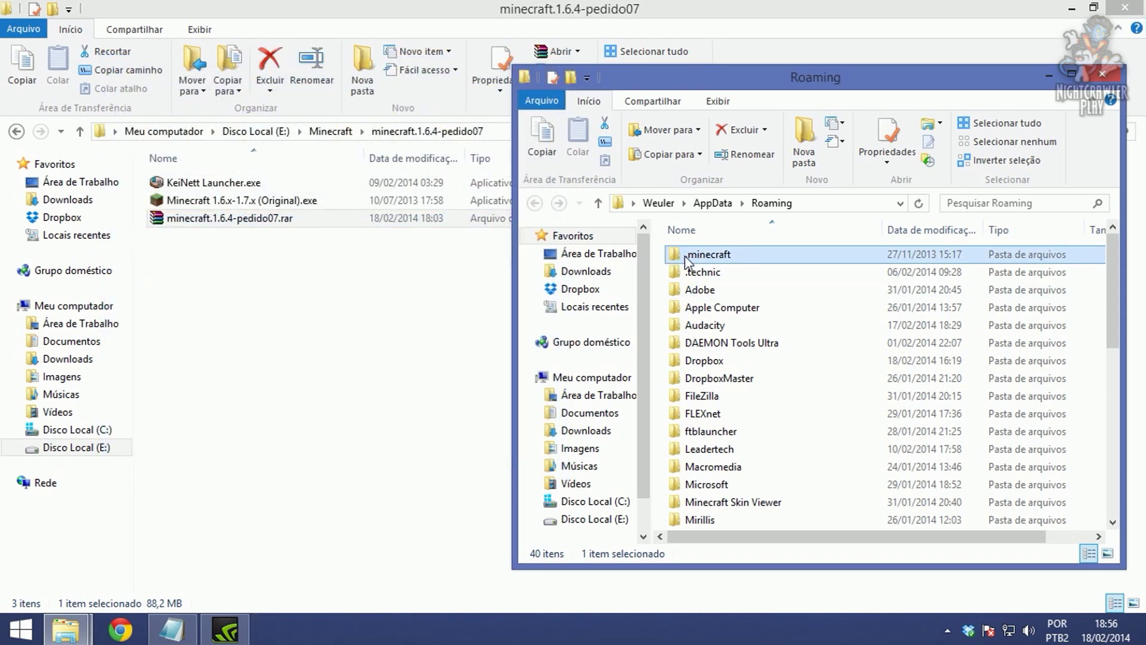
pyautogui.click(1102, 73)
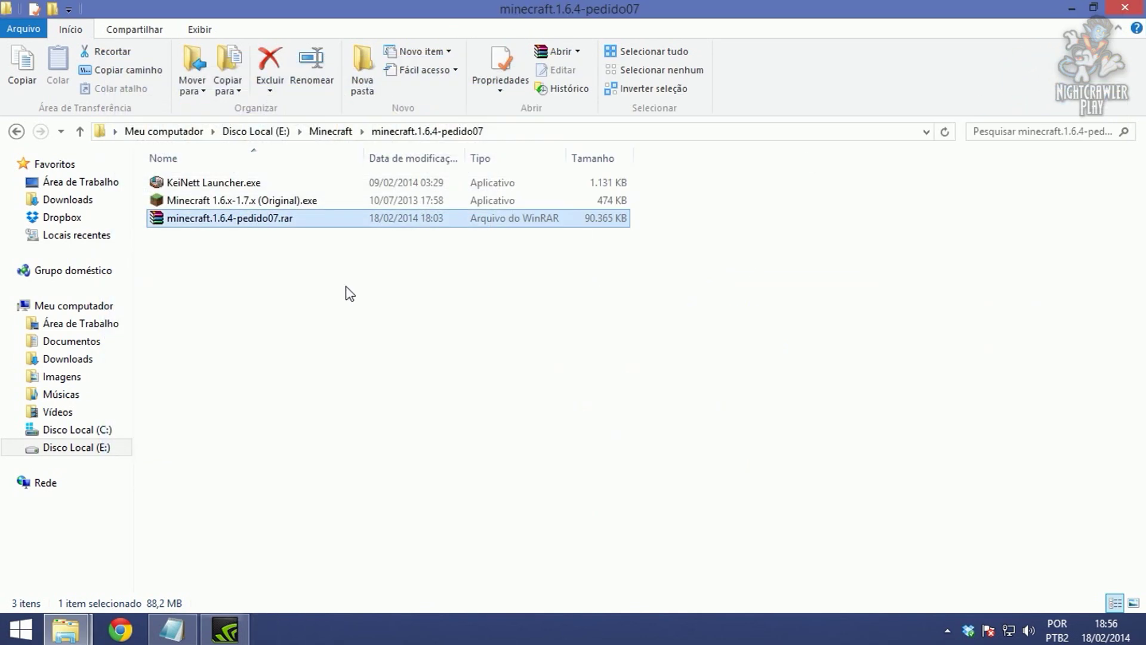
# - Launch KeiNett Launcher.exe from the minecraft.1.6.4-pedido07 folder
pyautogui.click(212, 183)
pyautogui.click(215, 200)
pyautogui.doubleClick(202, 181)
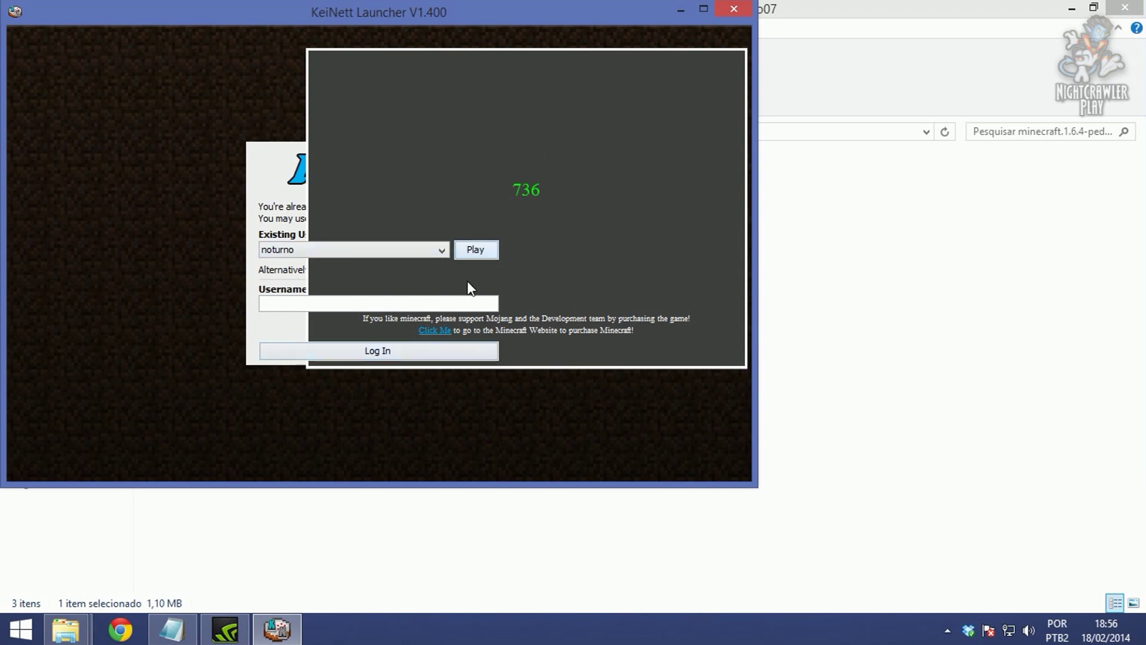
# - Enter a new username in the KeiNett Launcher and log in
pyautogui.click(406, 300)
pyautogui.click(275, 303)
pyautogui.write('oaozinho')
pyautogui.click(322, 352)
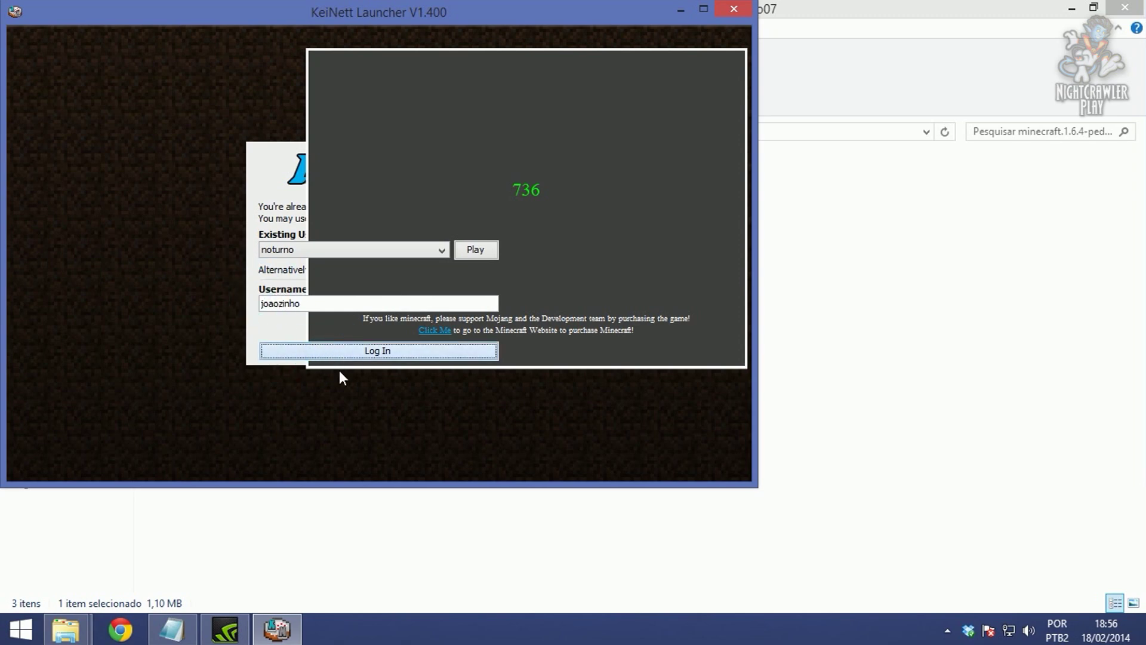
pyautogui.click(372, 350)
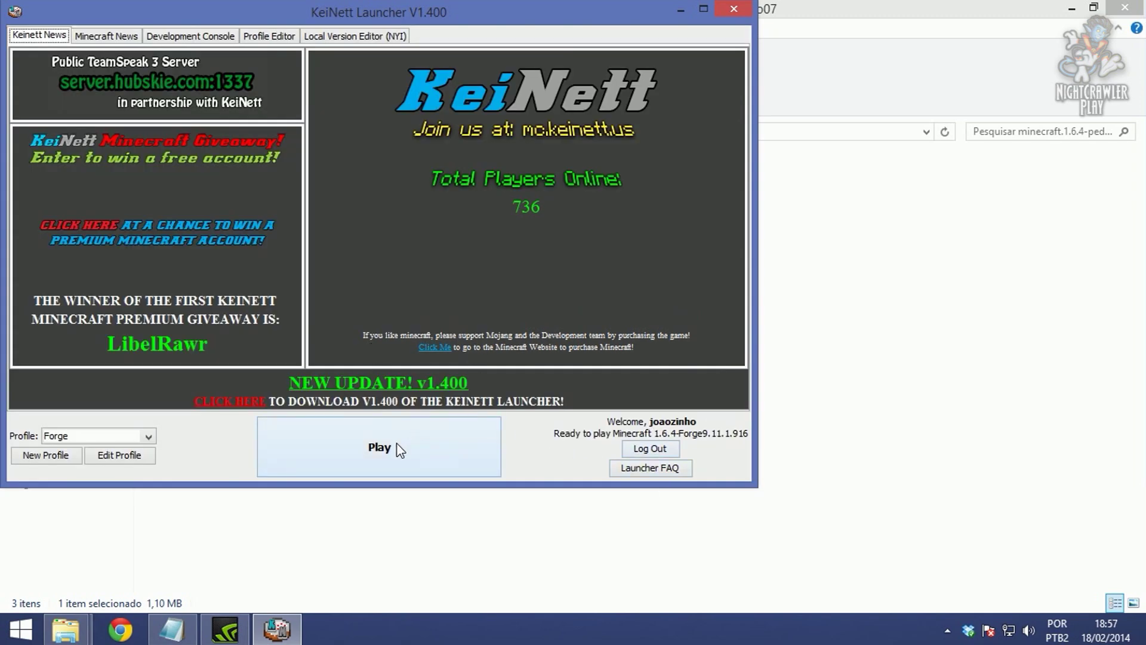
# - Start Minecraft with the Forge profile from the KeiNett Launcher and quit the game from its main menu
pyautogui.click(143, 436)
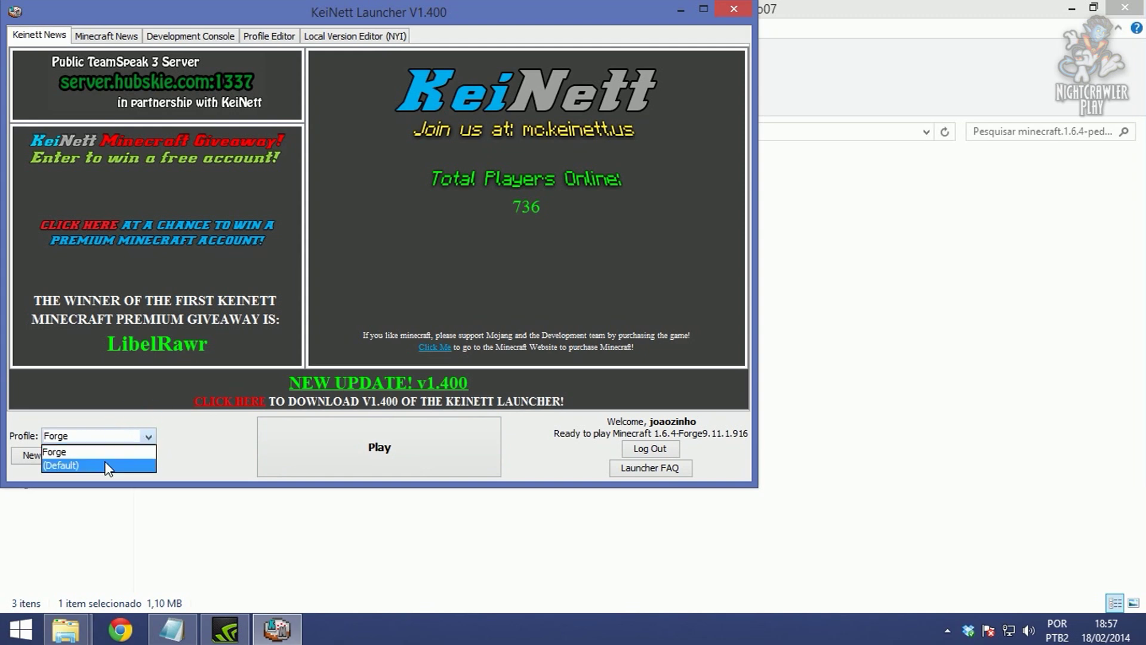
pyautogui.click(146, 431)
pyautogui.click(146, 431)
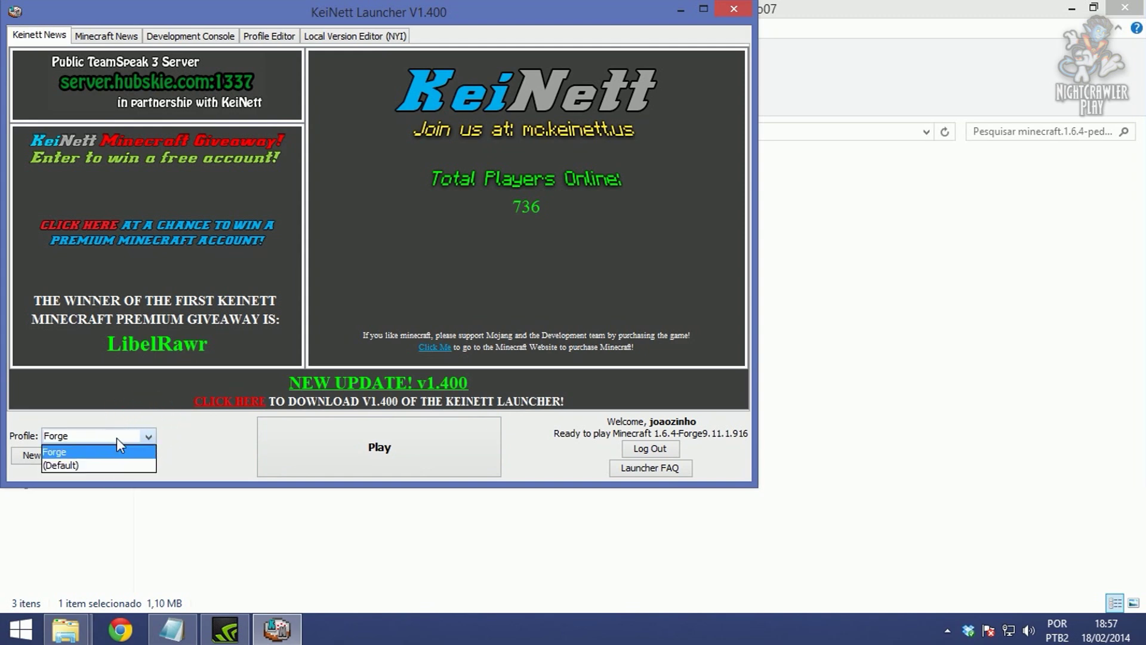
pyautogui.click(179, 444)
pyautogui.click(393, 440)
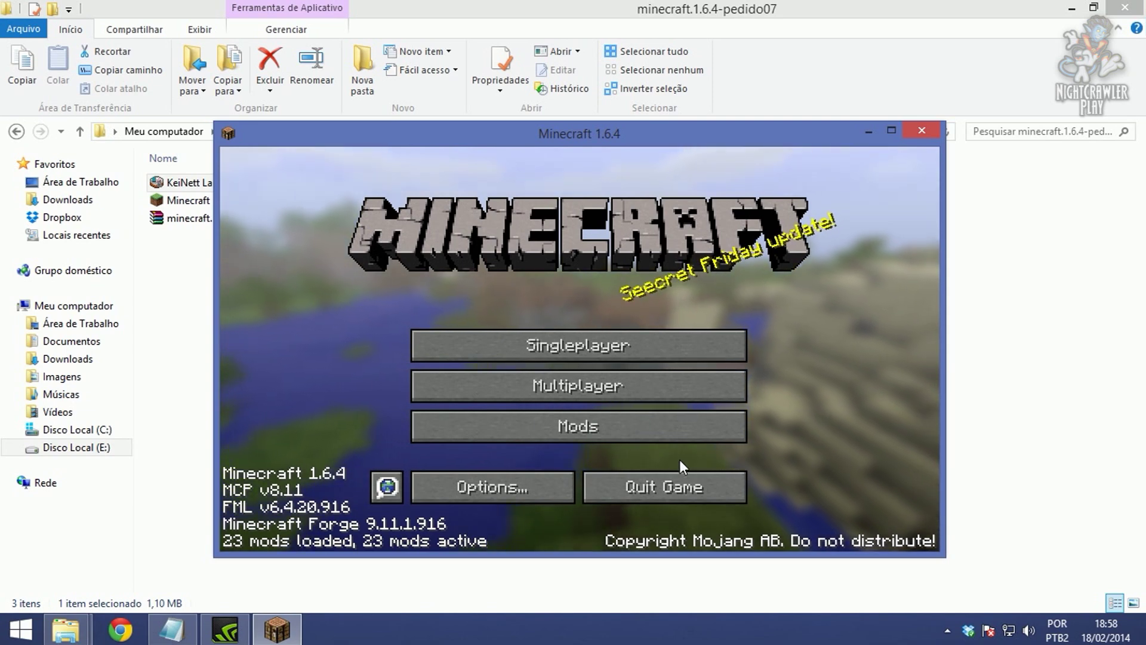
pyautogui.click(682, 481)
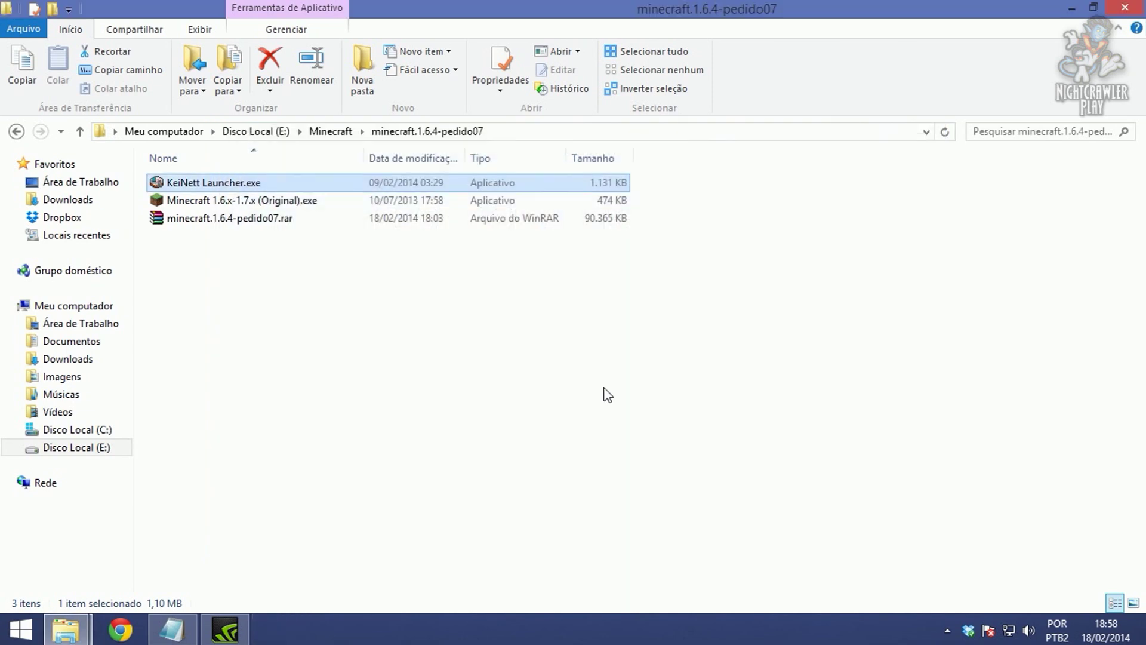
# - Launch Minecraft 1.6.x-1.7.x (Original).exe and try to log in with the account e-mail and password
pyautogui.doubleClick(280, 201)
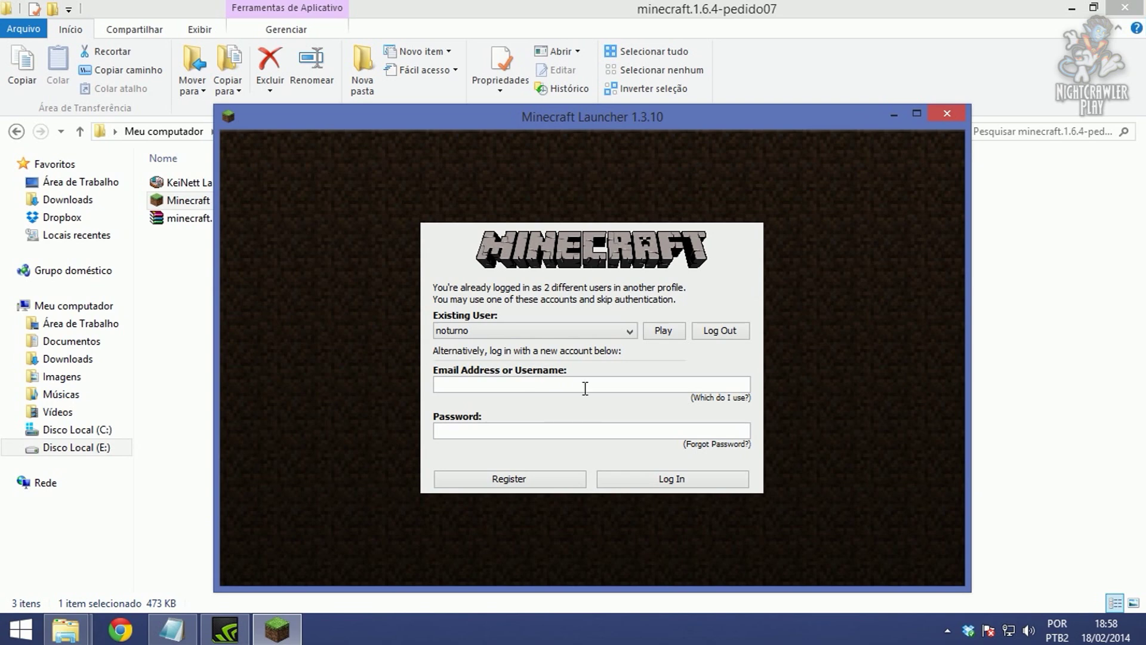
pyautogui.click(584, 385)
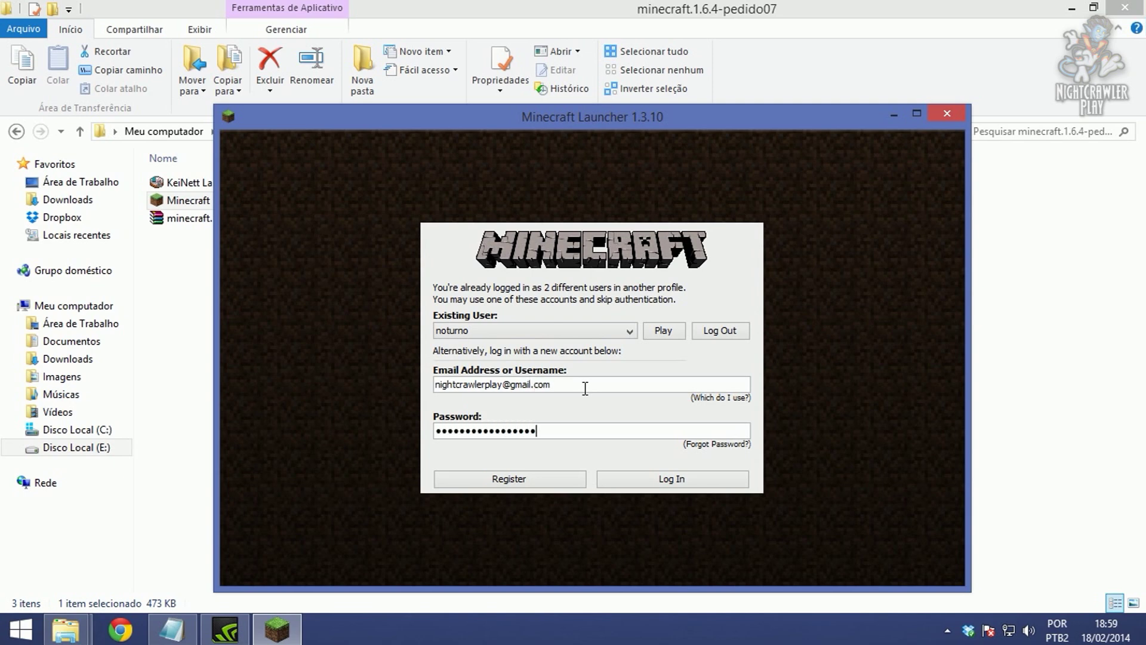
pyautogui.press('Return')
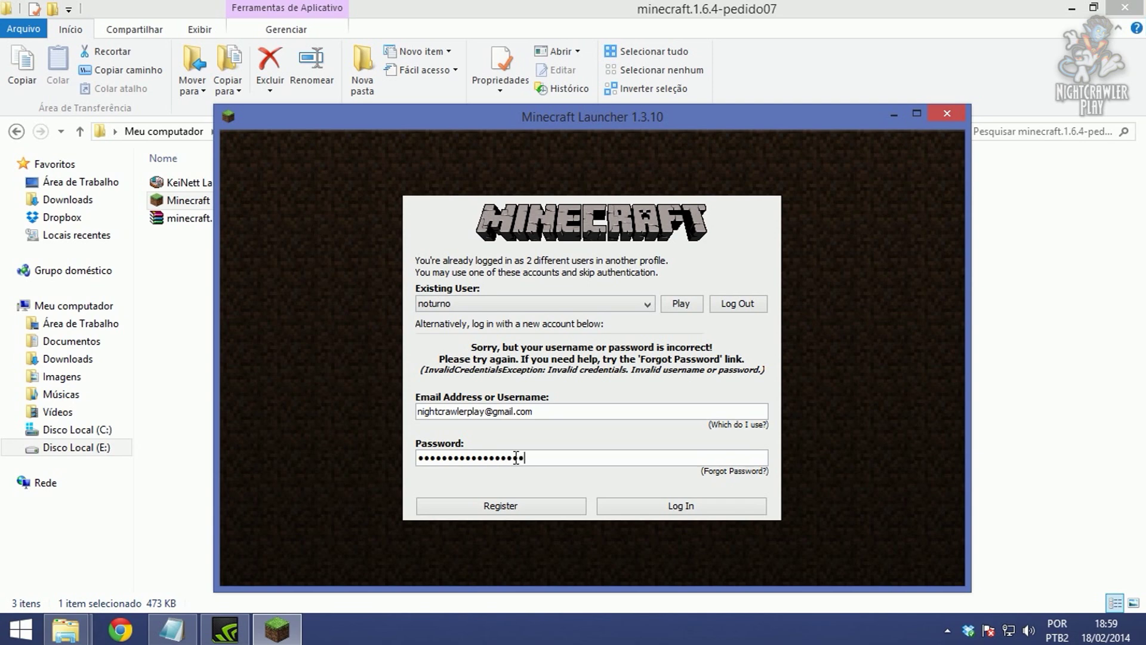
# - Clear the account password, enter it again and log in to the Minecraft Launcher
pyautogui.press('BackSpace')
pyautogui.press('BackSpace')
pyautogui.press('BackSpace')
pyautogui.press('BackSpace')
pyautogui.press('BackSpace')
pyautogui.press('BackSpace')
pyautogui.press('BackSpace')
pyautogui.press('BackSpace')
pyautogui.press('BackSpace')
pyautogui.press('BackSpace')
pyautogui.press('BackSpace')
pyautogui.press('BackSpace')
pyautogui.press('Return')
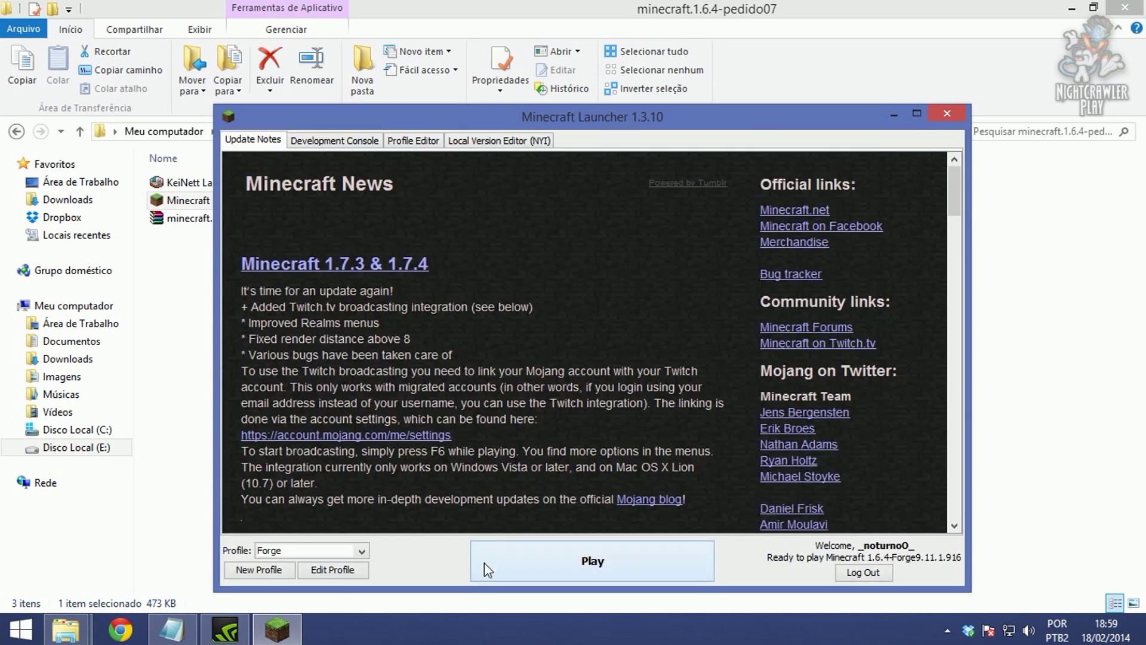
# - Start Minecraft with the Forge profile from the original launcher and quit the game from its main menu
pyautogui.click(538, 568)
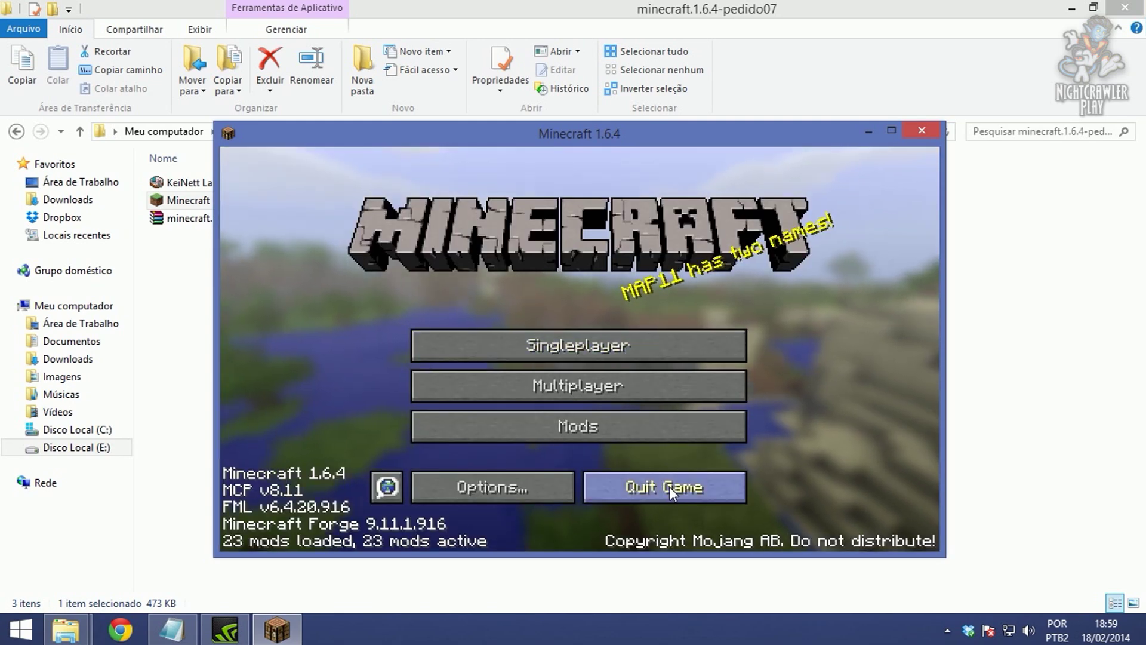
pyautogui.click(669, 487)
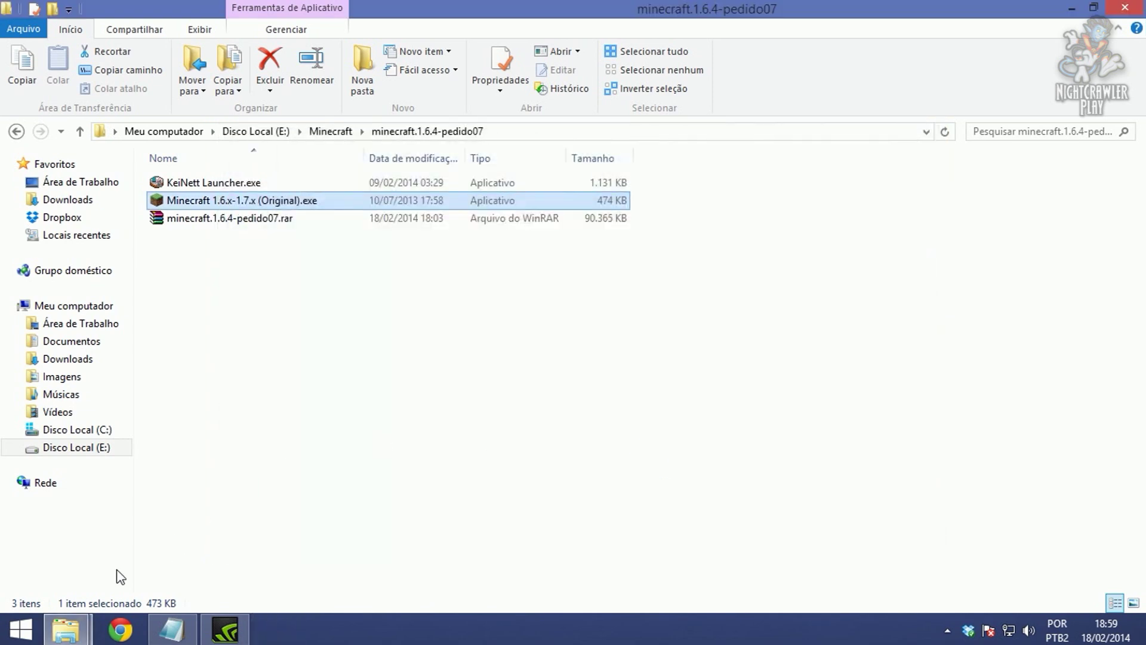
# - Open the mods folder inside .minecraft in the Roaming window and look over the installed mod files
pyautogui.moveTo(65, 630)
pyautogui.click(281, 502)
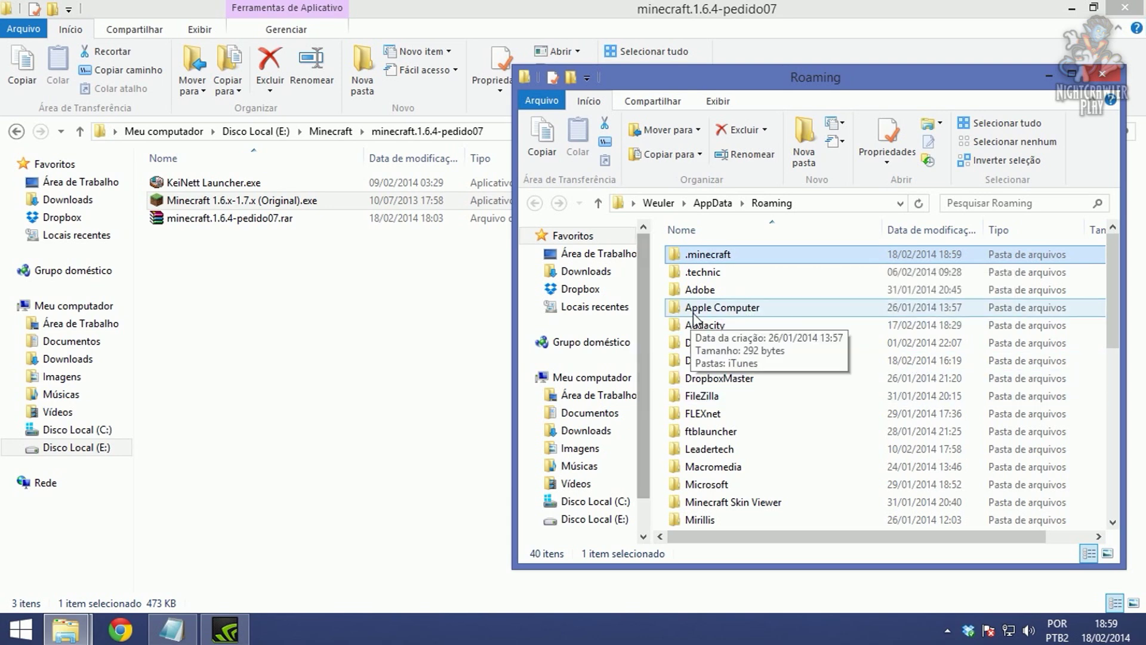
pyautogui.doubleClick(729, 258)
pyautogui.doubleClick(714, 311)
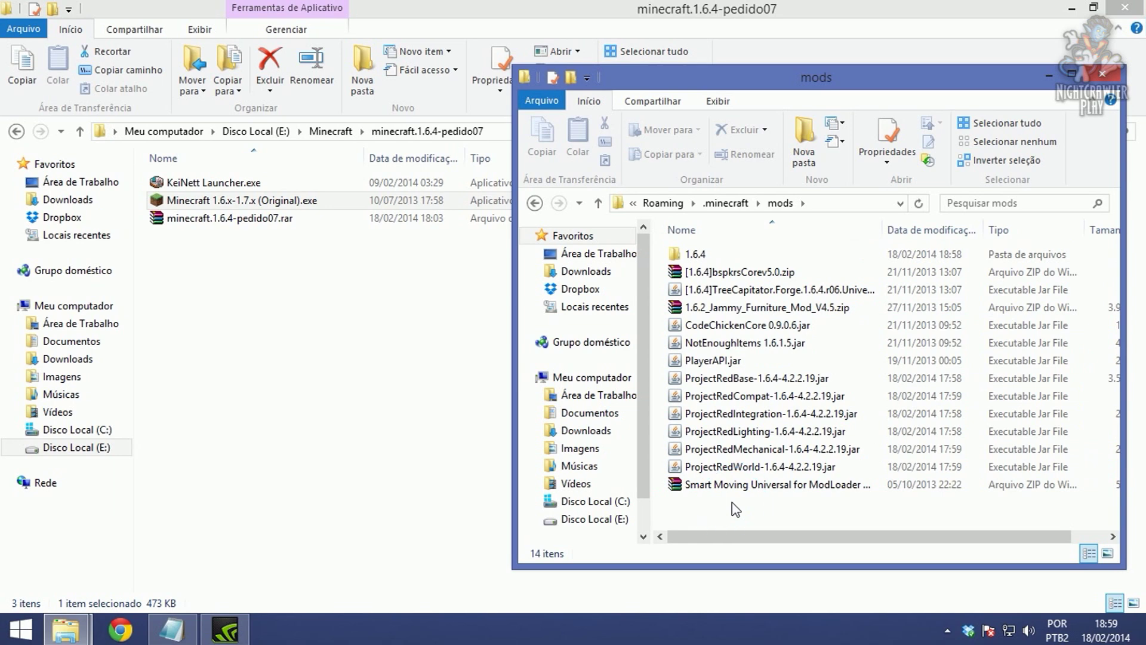
pyautogui.click(735, 306)
pyautogui.click(739, 361)
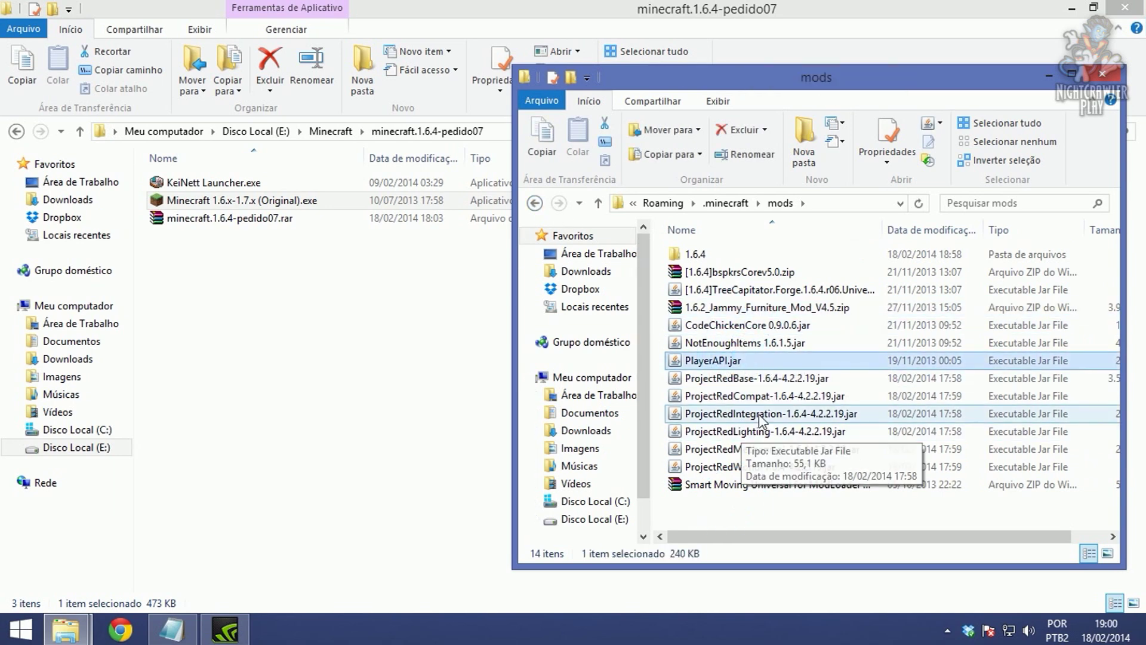
# - Try deleting NotEnoughItems 1.6.1.5.jar from the mods folder and undo the deletion
pyautogui.click(754, 346)
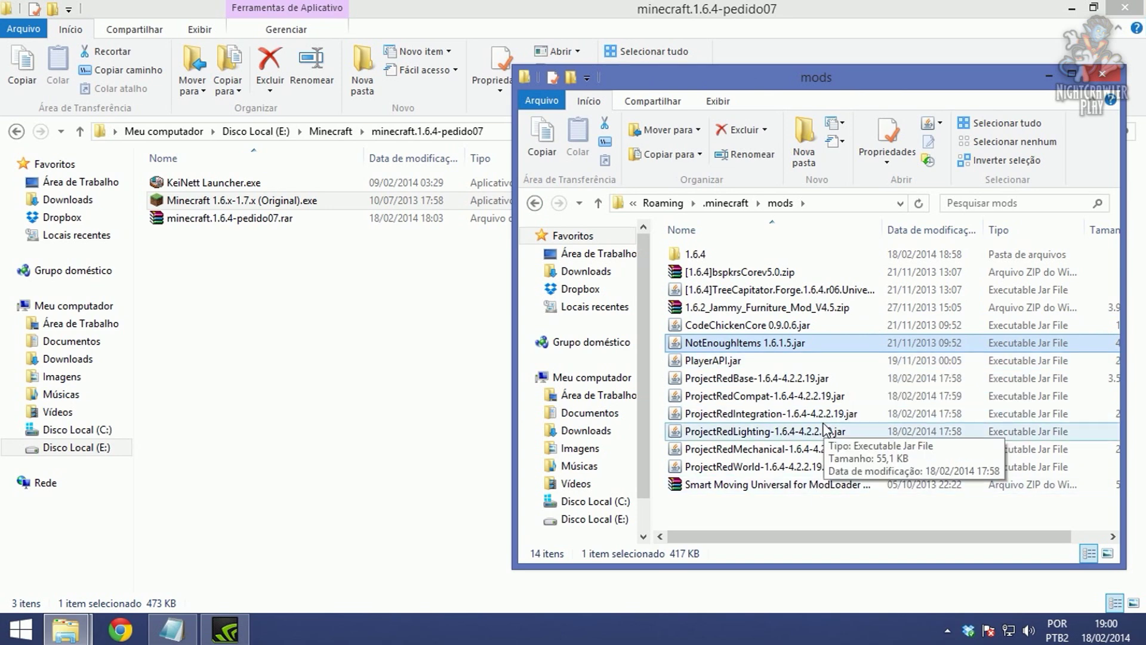
pyautogui.press('Delete')
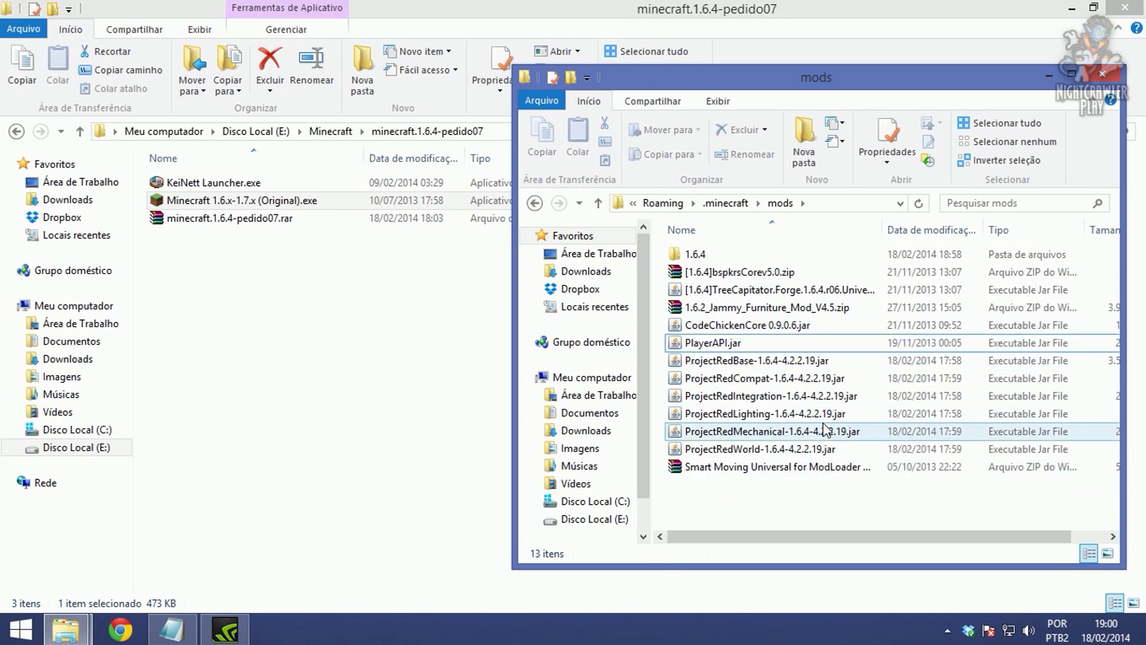
pyautogui.hotkey('ctrl', 'z')
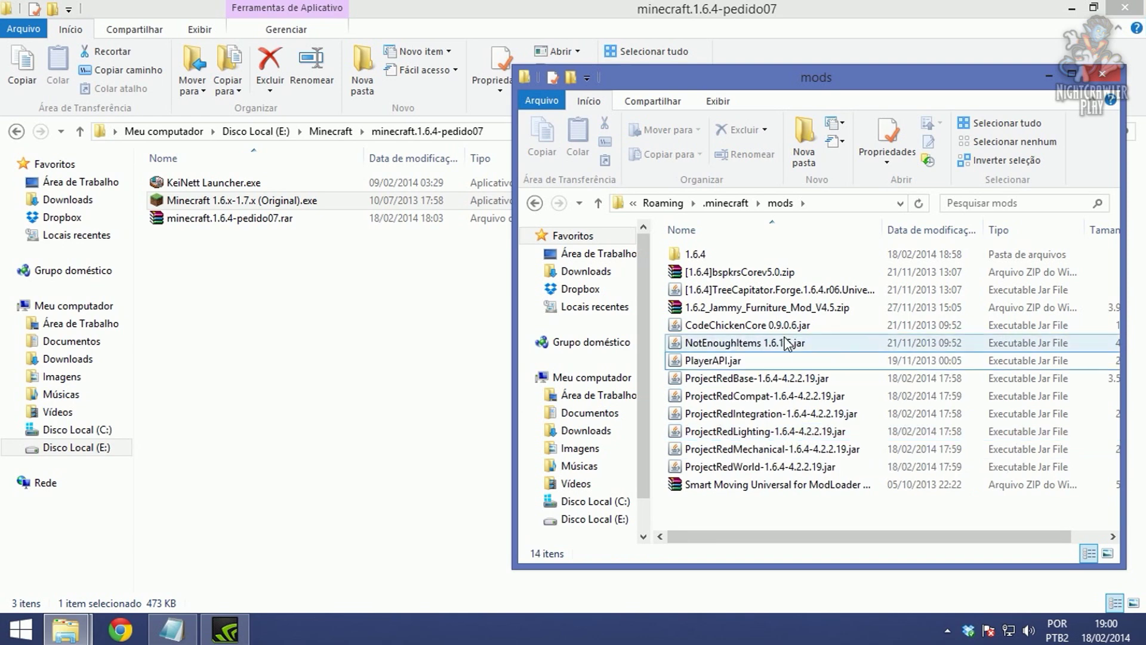
# - Minimize both folder windows and create a singleplayer world named New World in Creative mode in Minecraft
pyautogui.click(1046, 78)
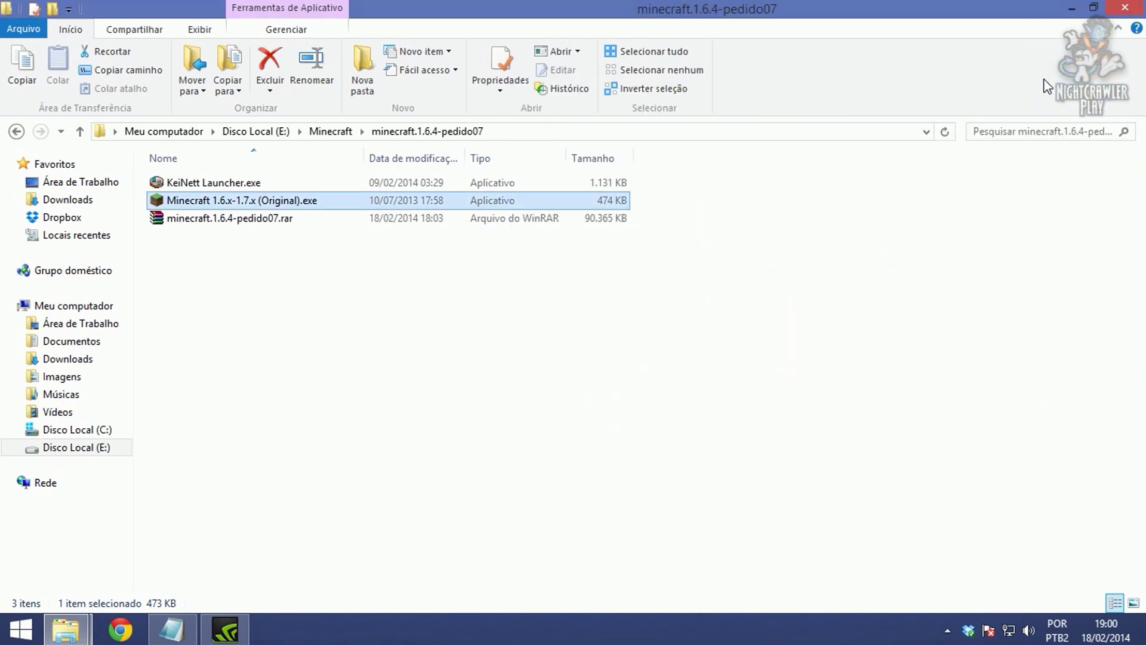
pyautogui.click(1067, 10)
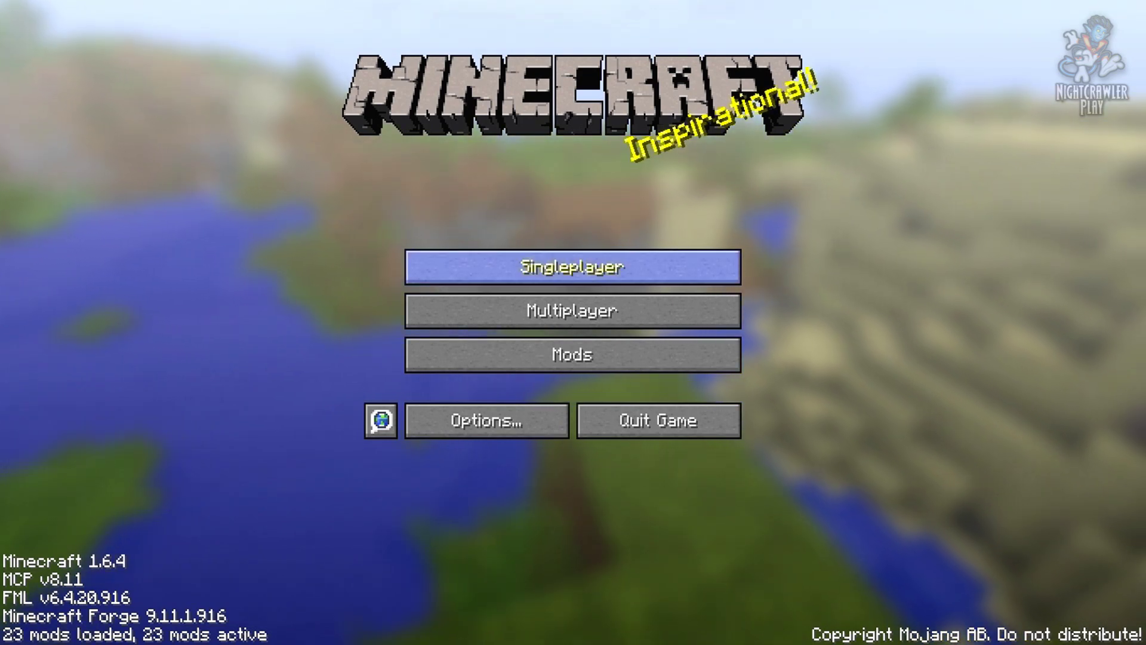
pyautogui.click(572, 267)
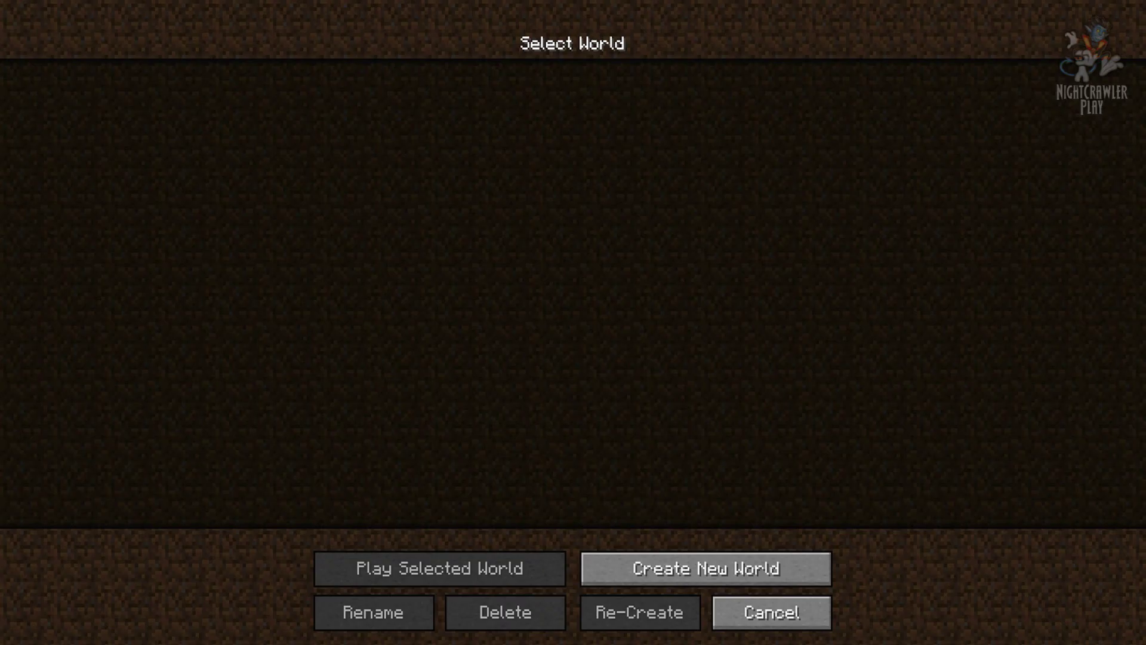
pyautogui.click(705, 568)
pyautogui.click(573, 228)
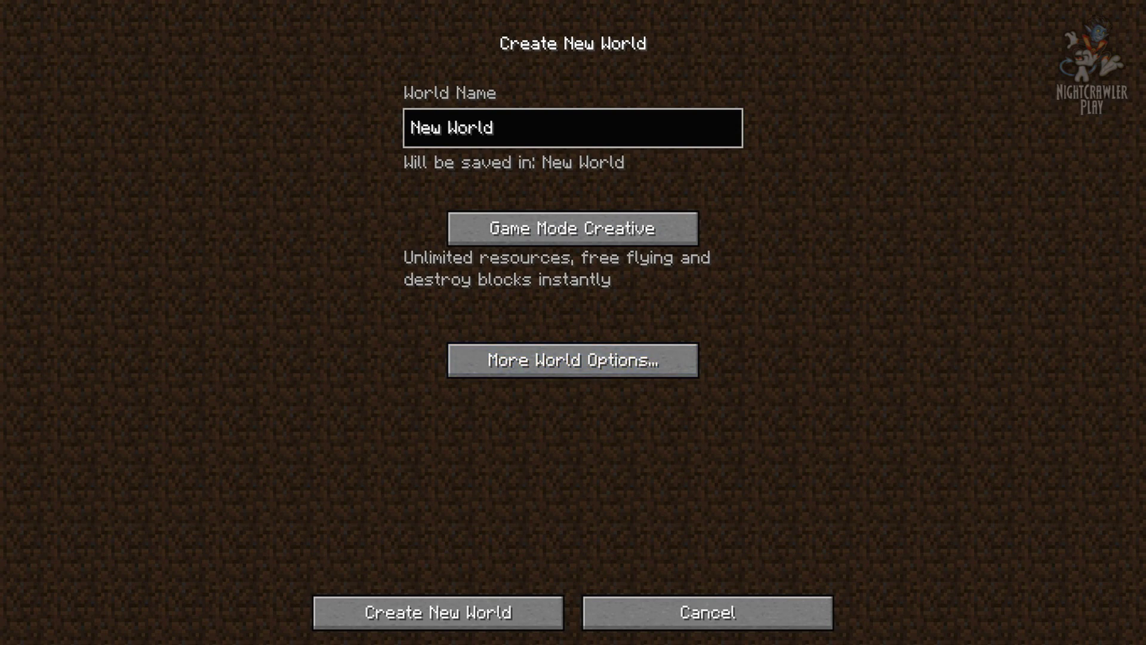
pyautogui.click(439, 612)
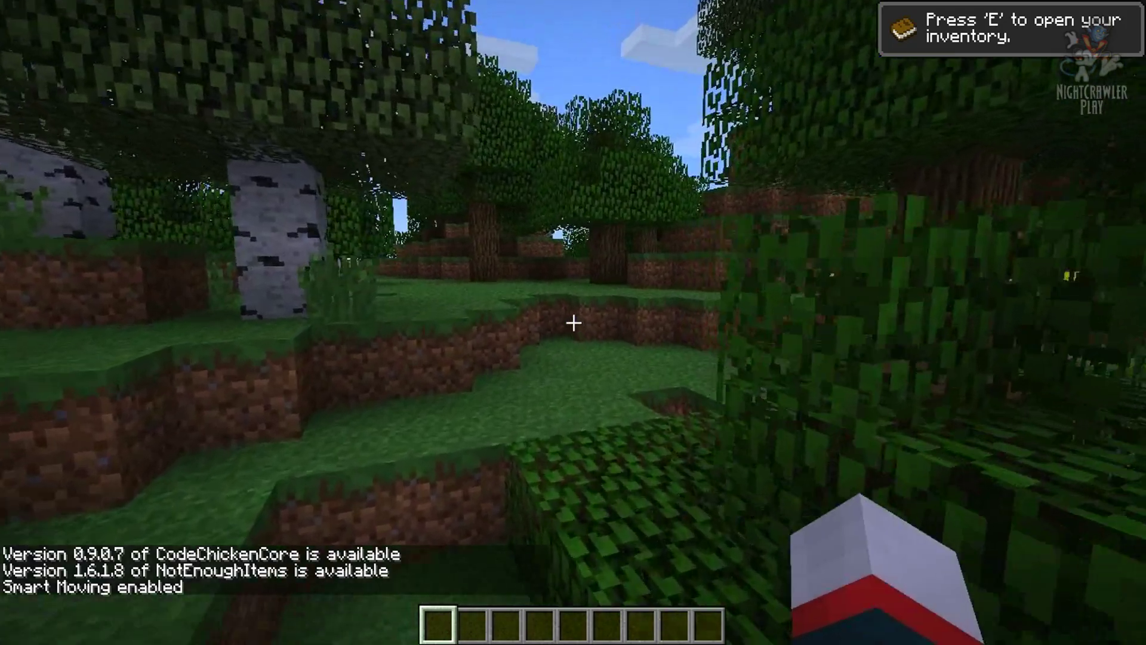
# - Set the brightness to Bright in the game's video settings and return to the world
pyautogui.press('Escape')
pyautogui.click(471, 328)
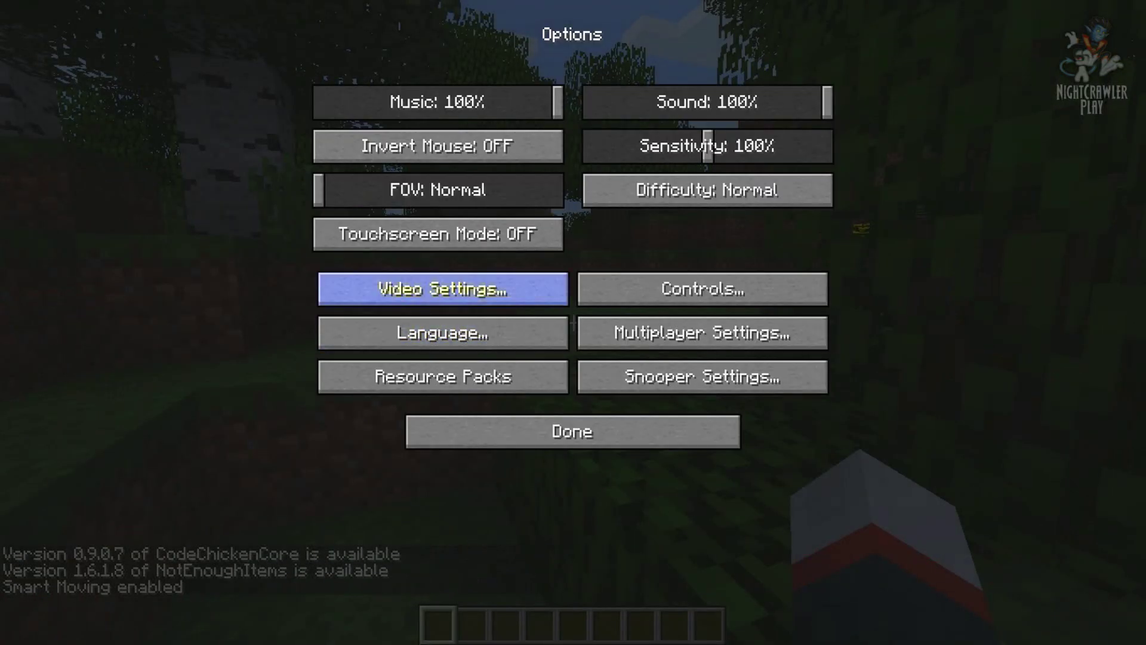
pyautogui.click(443, 289)
pyautogui.moveTo(318, 285); pyautogui.dragTo(597, 285)
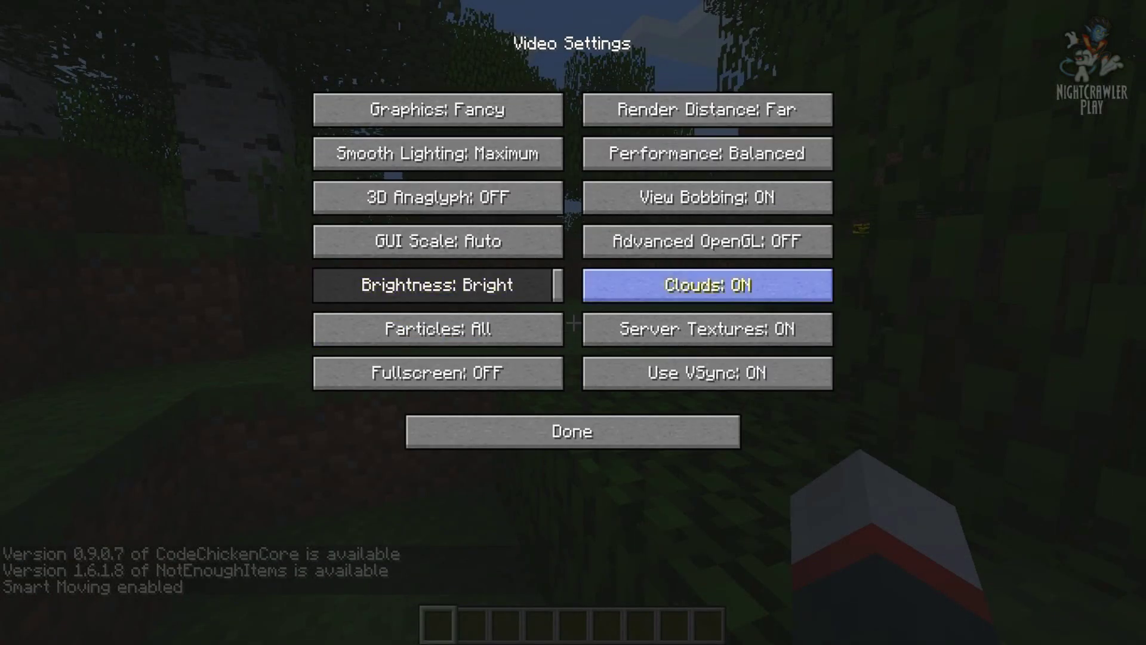
pyautogui.click(572, 431)
pyautogui.press('Escape')
# - Rise above the trees and move forward over the forest to view the surrounding terrain
pyautogui.press('w')
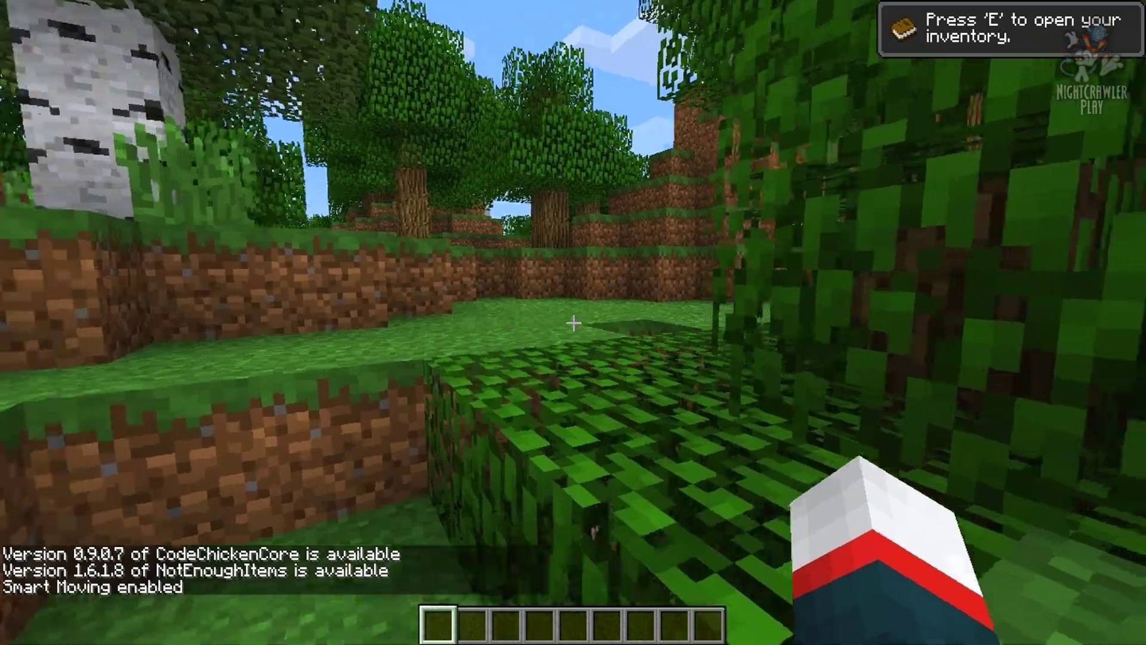
pyautogui.press('space')
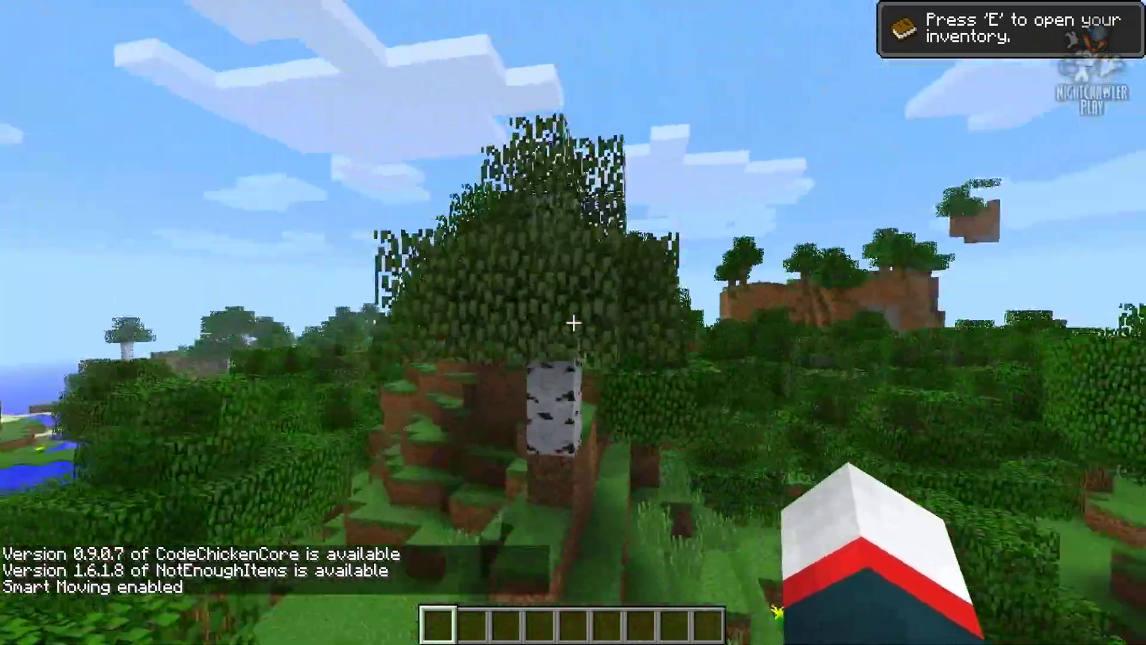
pyautogui.press('w')
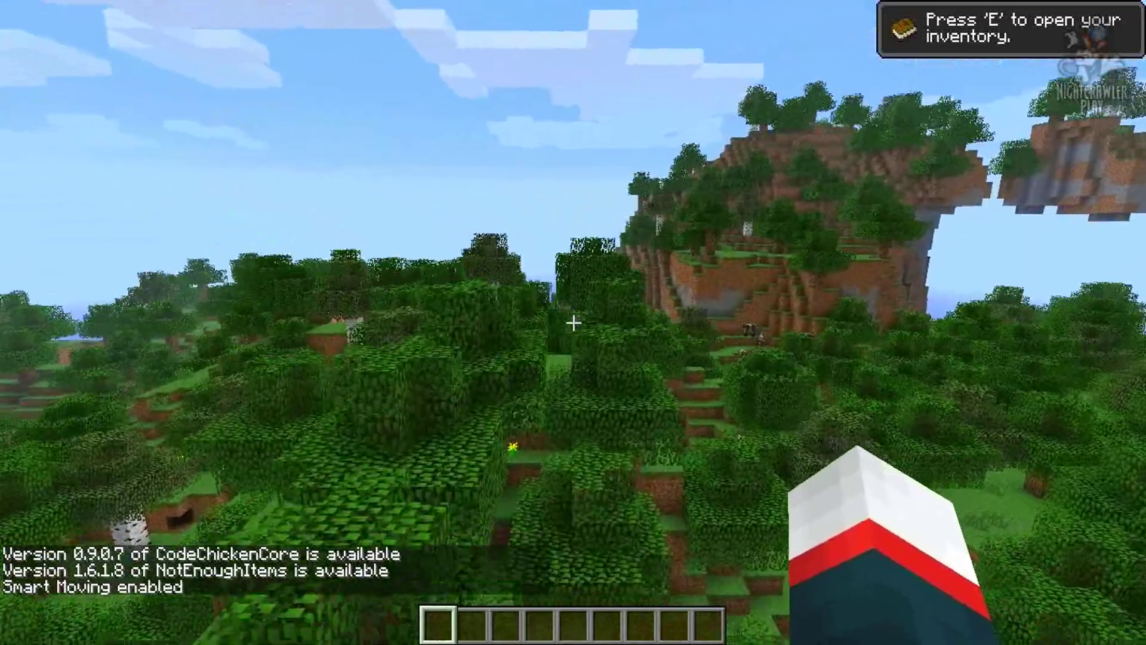
pyautogui.press('w')
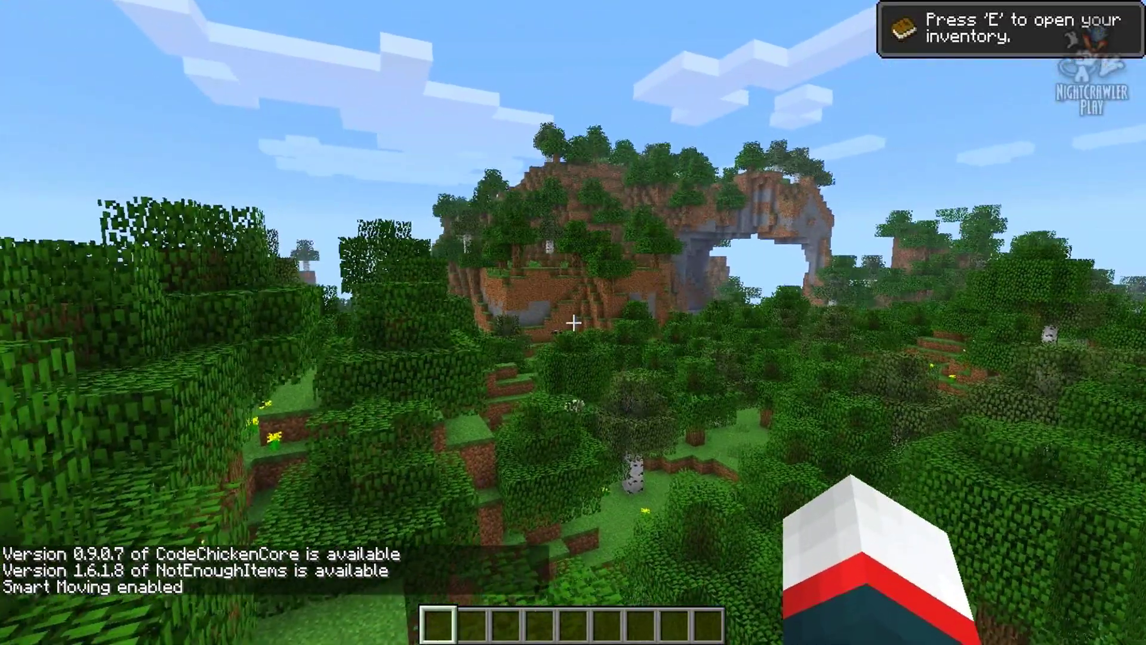
# - Browse the creative inventory's item search and second page of categories, ending on the player's own inventory
pyautogui.press('e')
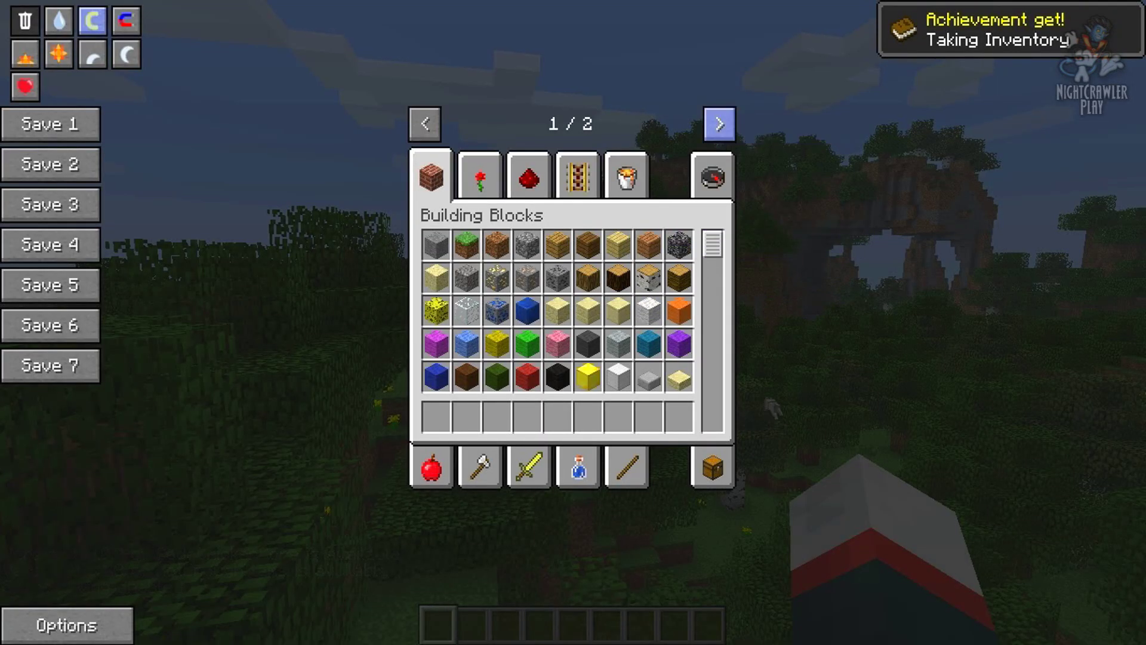
pyautogui.click(713, 177)
pyautogui.click(719, 124)
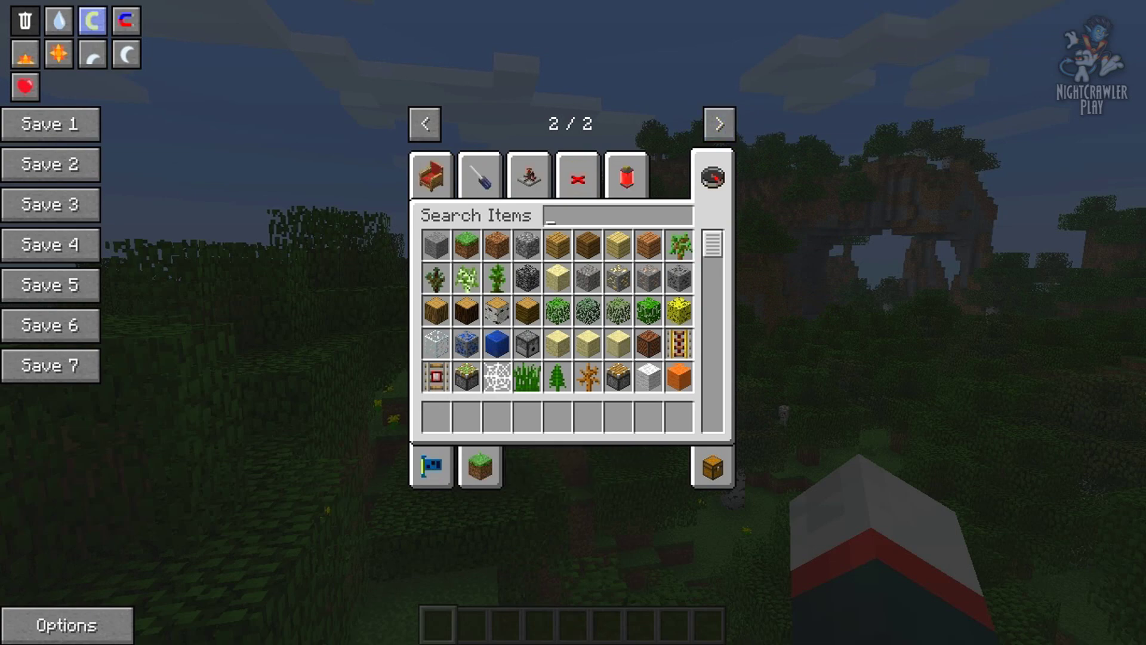
pyautogui.click(713, 466)
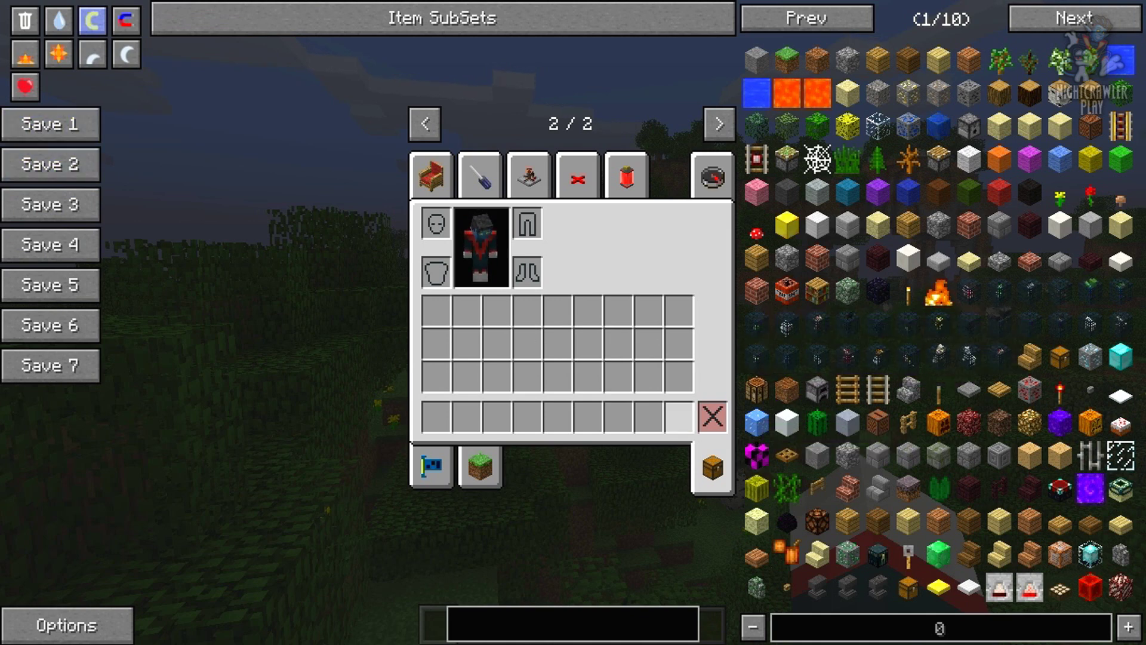
# - Add a Crafting Table, Farmland, Ladder, Cobblestone Monster Egg, Brick Stairs, two Clay and Stone Bricks from the item list to the inventory
pyautogui.click(757, 391)
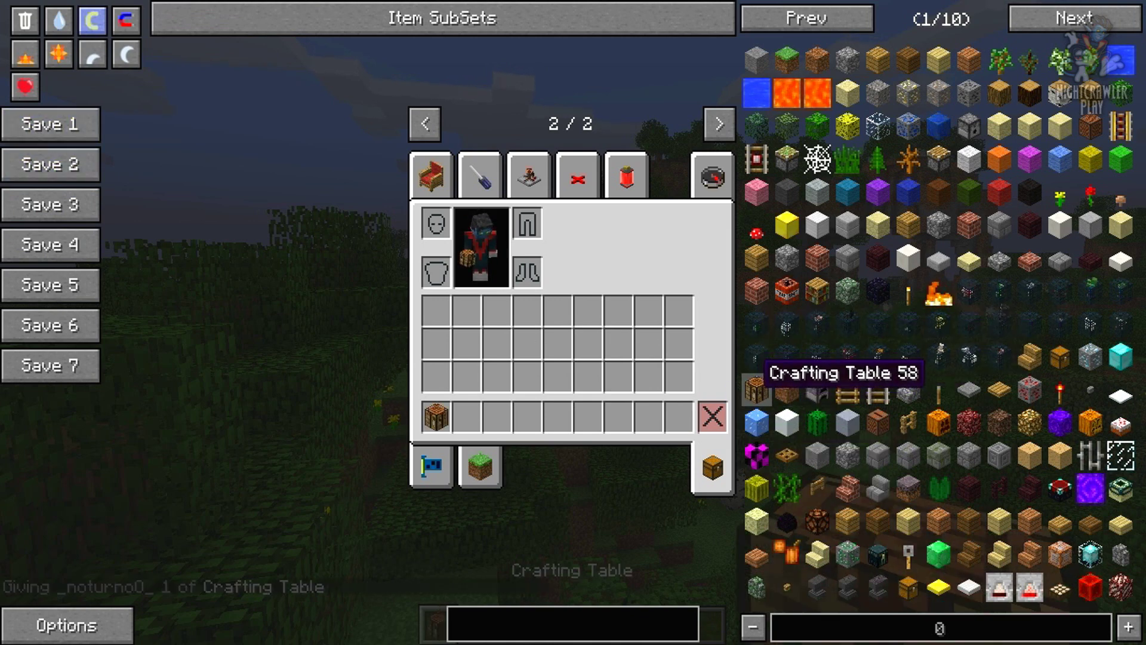
pyautogui.click(786, 391)
pyautogui.click(847, 391)
pyautogui.click(848, 456)
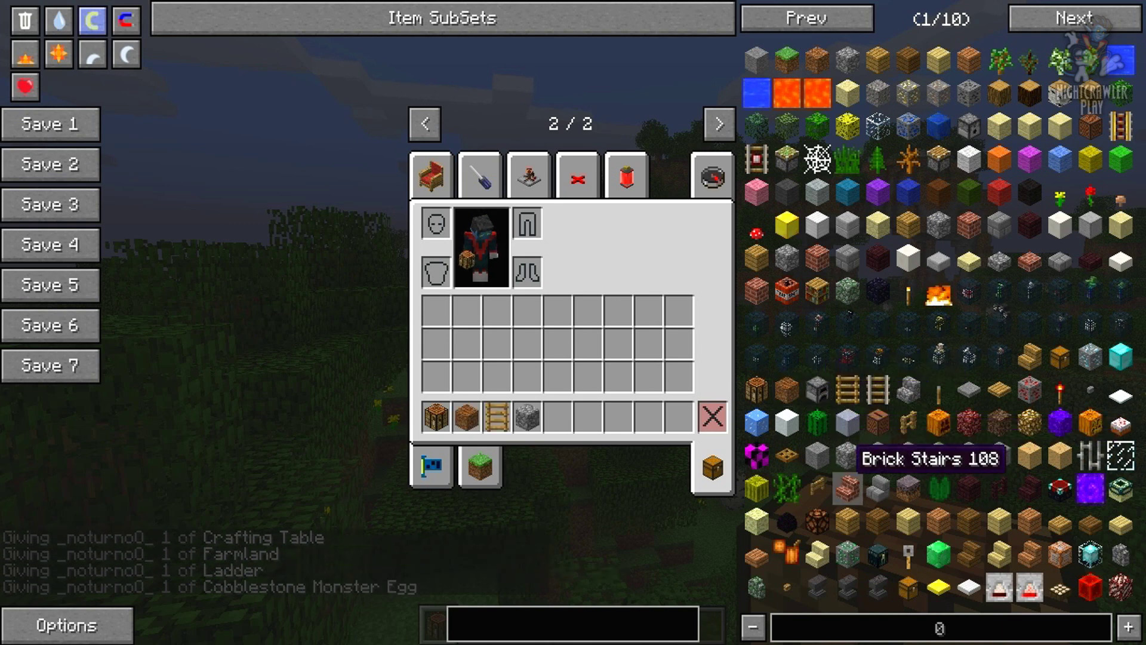
pyautogui.click(848, 486)
pyautogui.click(847, 422)
pyautogui.click(848, 421)
pyautogui.click(908, 456)
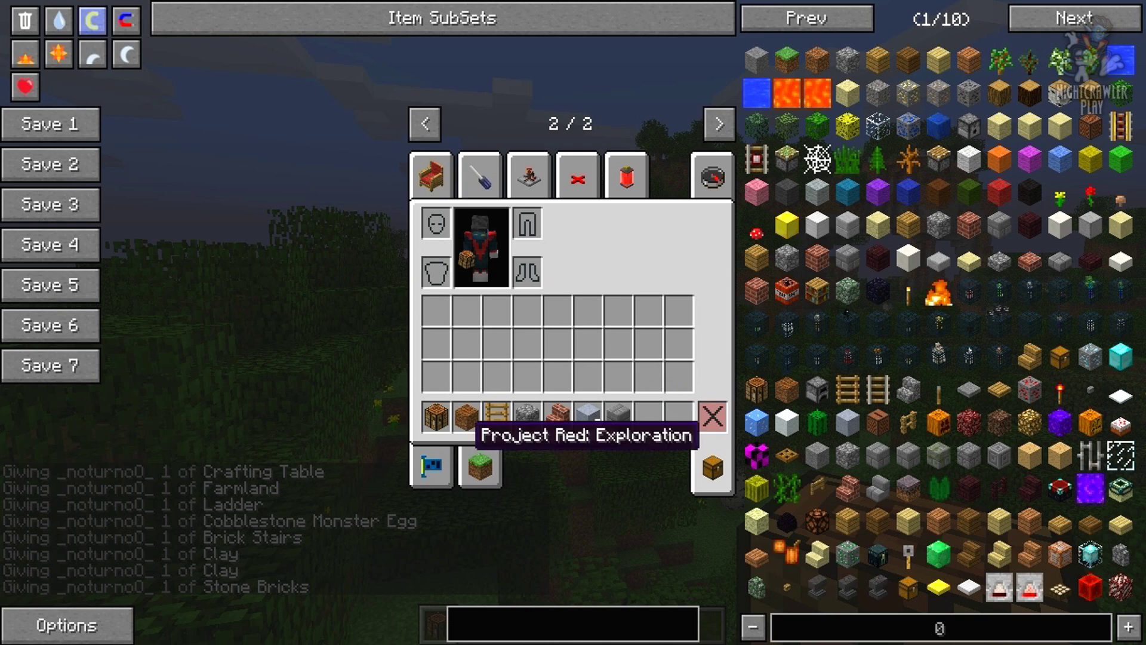
# - Save the current inventory to the first save slot and destroy all items in the inventory
pyautogui.click(50, 124)
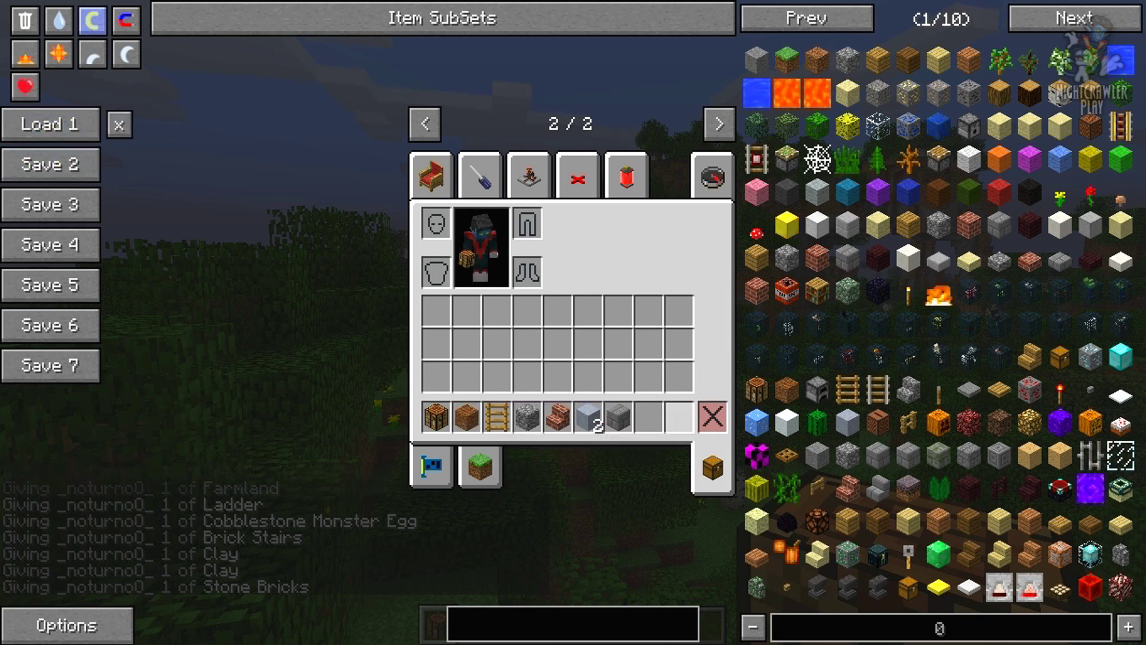
pyautogui.keyDown('shift'); pyautogui.click(712, 416); pyautogui.keyUp('shift')
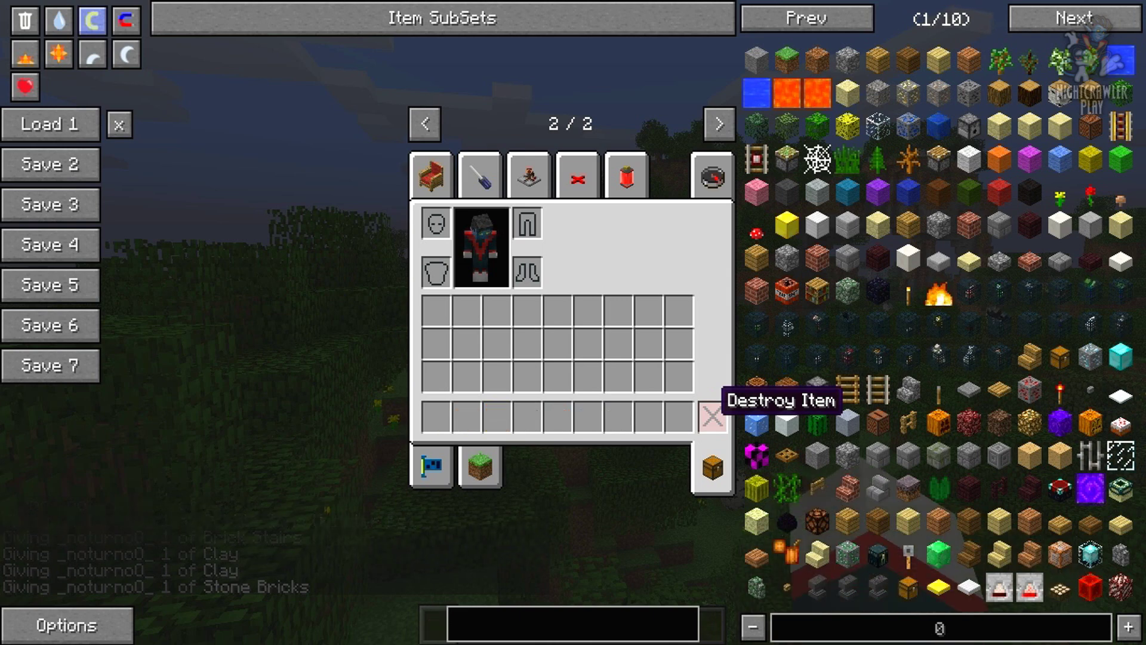